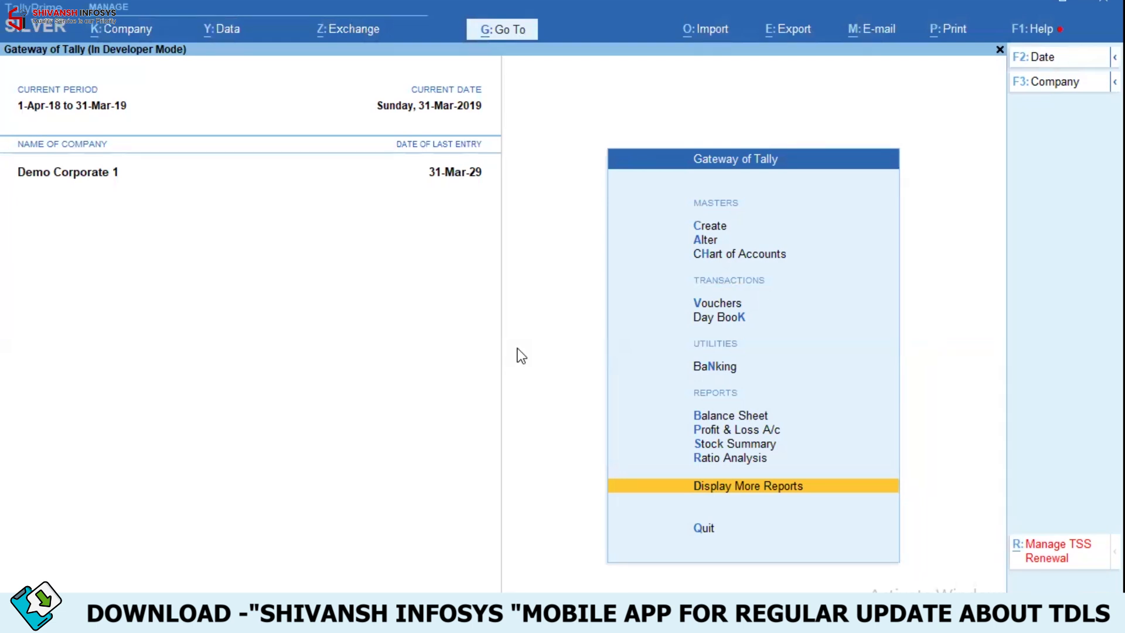
Open the Purchase voucher type for alteration from the masters.
key("ctrl+alt+t")
key("Escape")
key("Up")
key("Up")
key("Up")
key("Up")
key("Up")
key("Up")
key("Up")
key("Up")
key("Up")
key("Up")
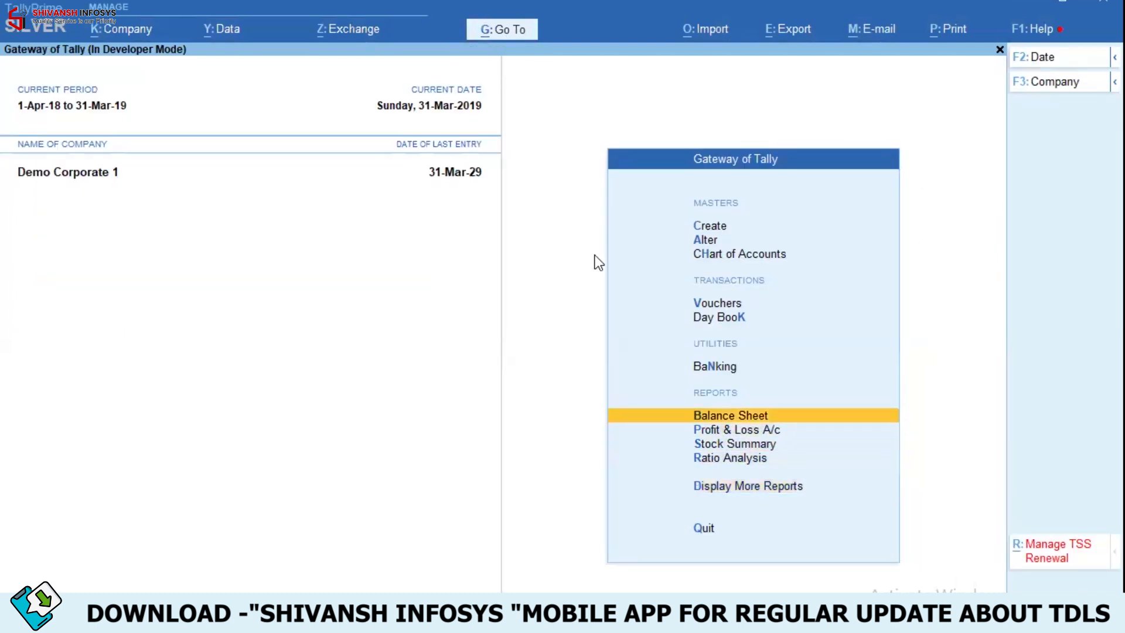
key("Down")
key("Return")
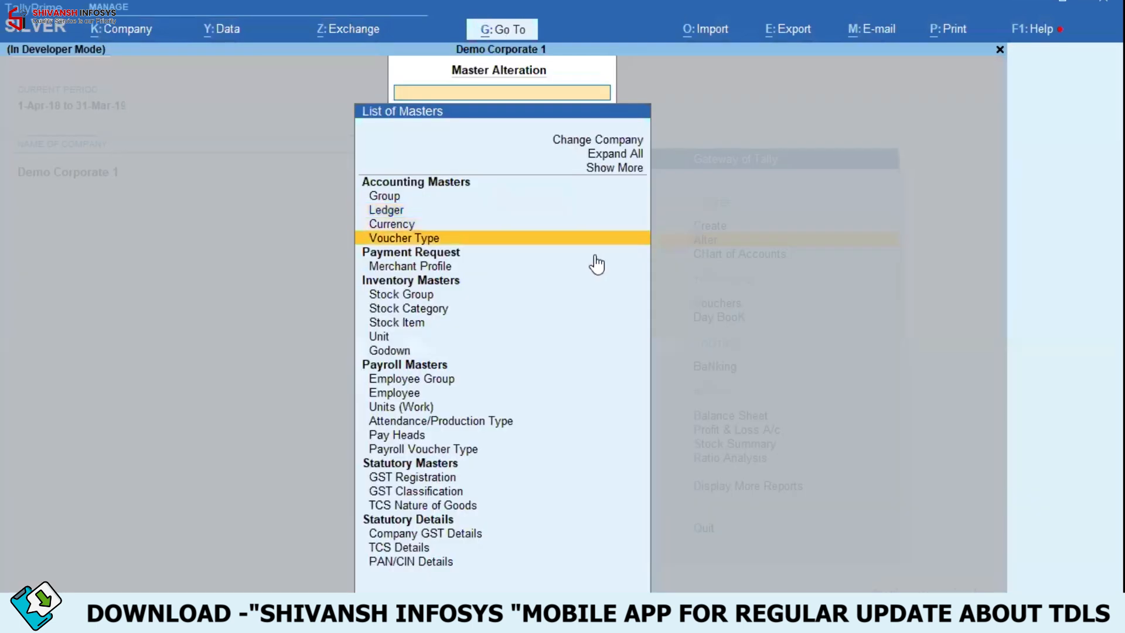
key("Up")
key("Return")
type("Pur")
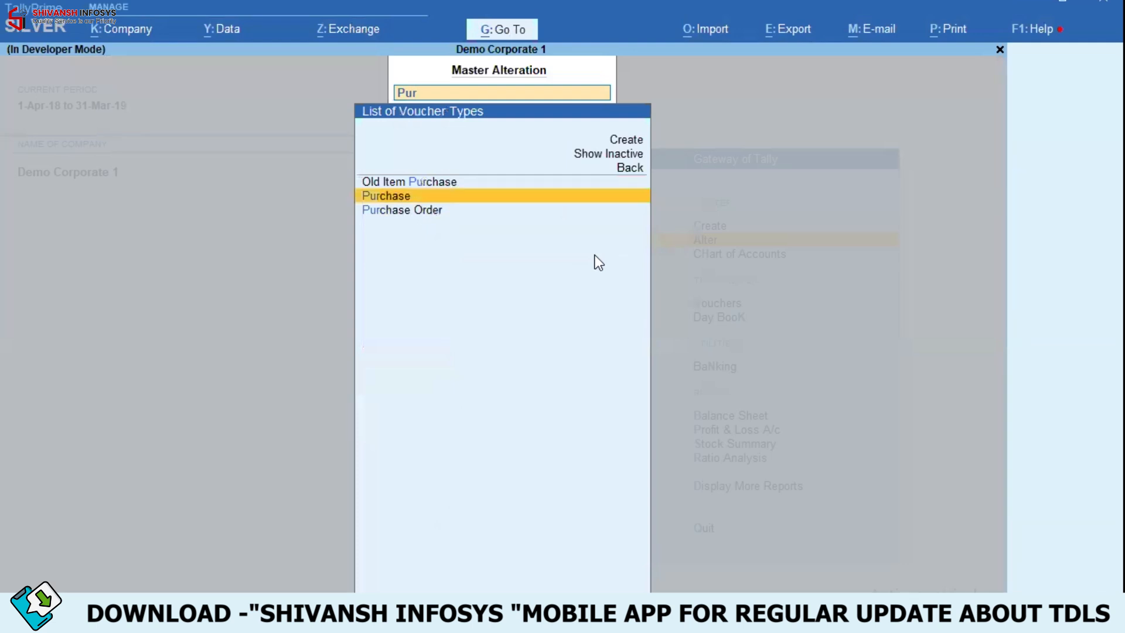
key("Return")
Keep Set Automatic MRP, Std. Cost, Std. Price at Yes for the Purchase voucher type and save it.
key("Return")
key("Return")
key("Return")
key("Return")
key("Return")
key("Return")
key("Return")
key("Return")
key("Return")
key("Return")
key("Return")
key("Return")
key("Return")
key("Return")
key("Return")
key("Return")
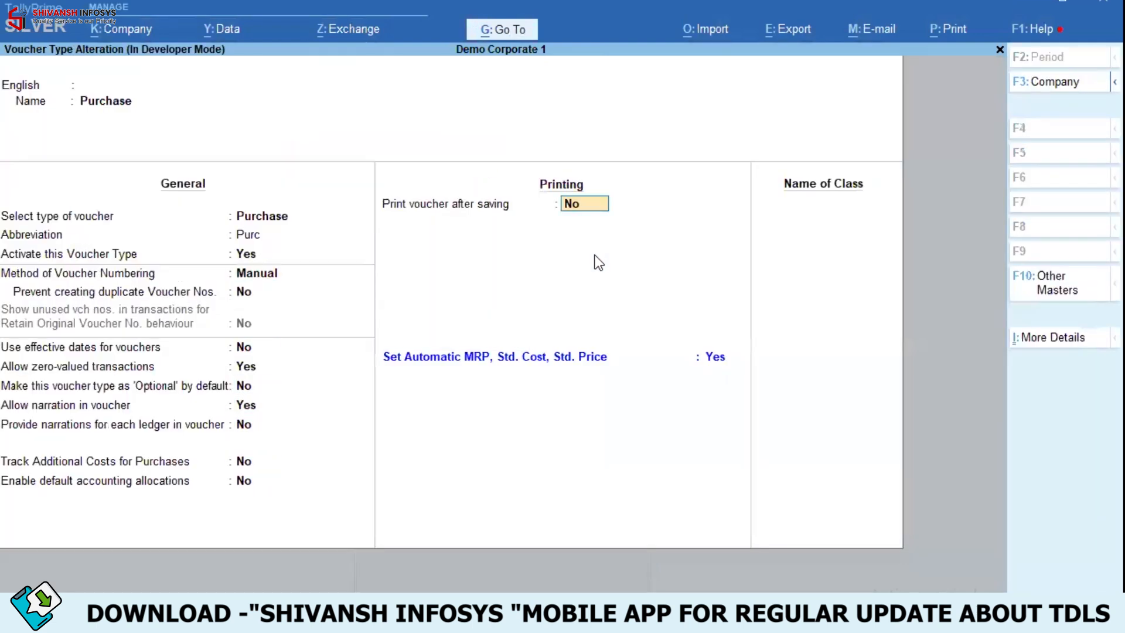
key("BackSpace")
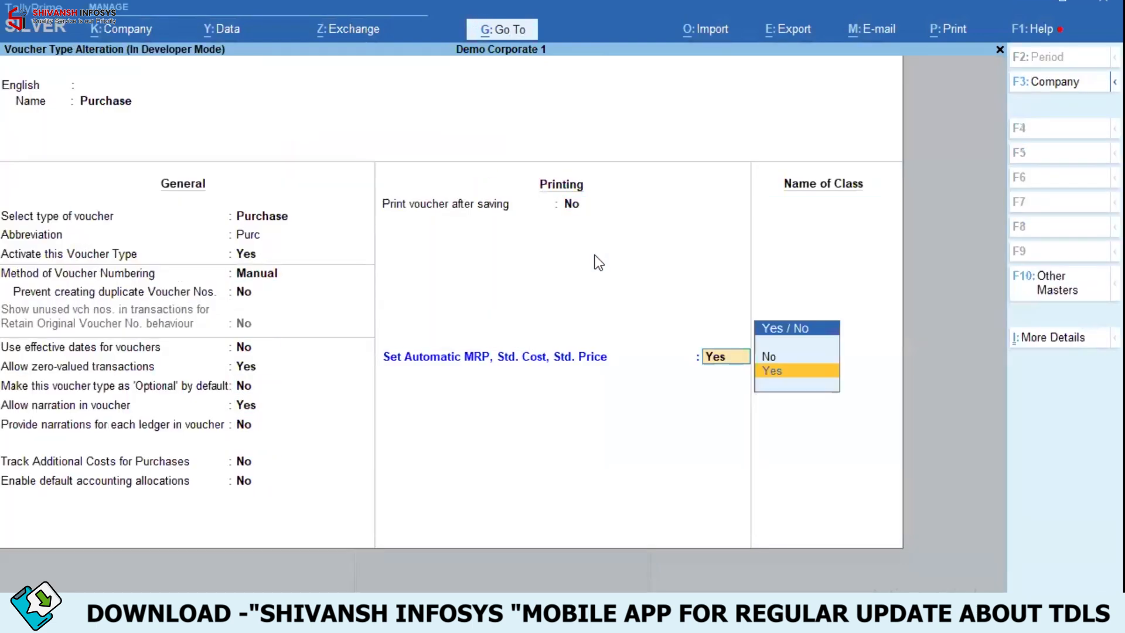
key("ctrl+a")
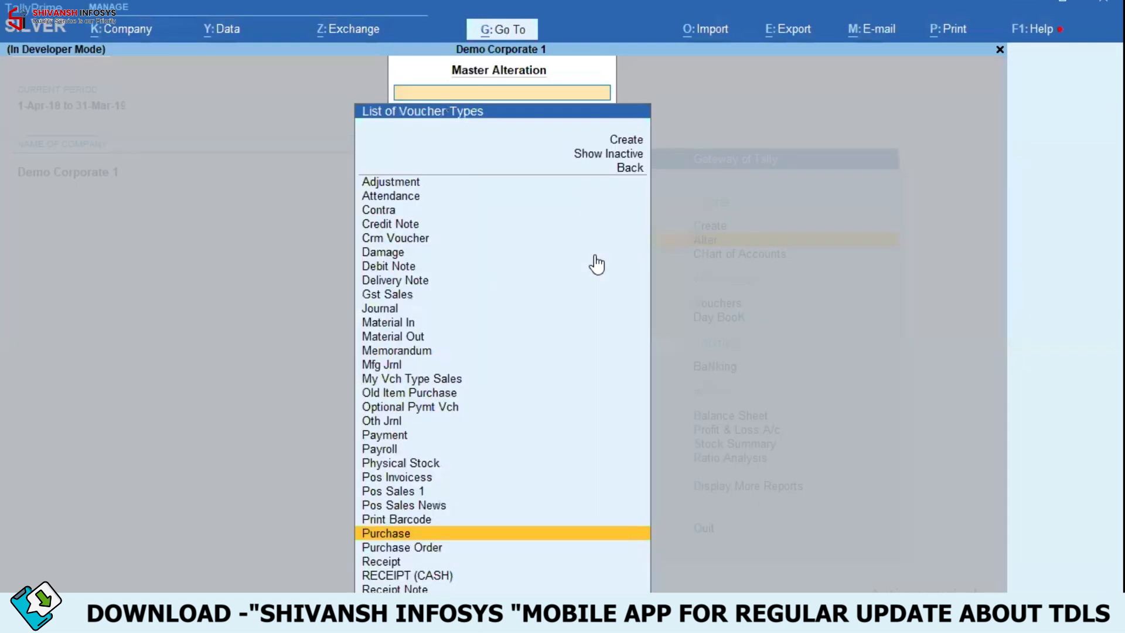
Check the automatic MRP and standard rate setting in the Sales voucher type, and leave it without changes.
type("Sal")
key("Return")
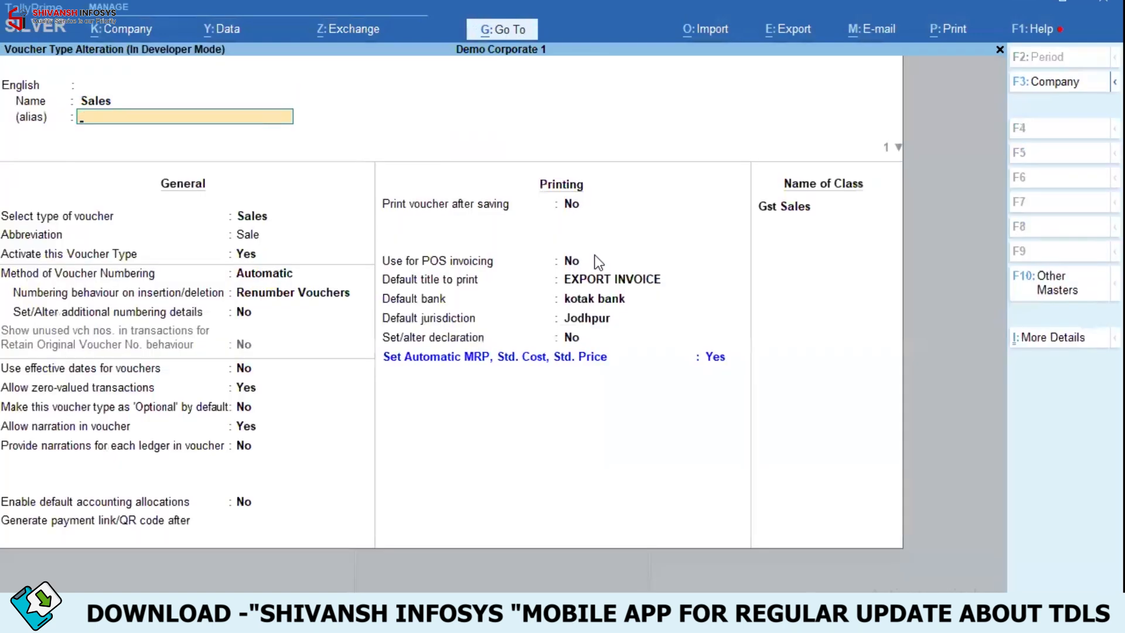
key("Escape")
key("Escape")
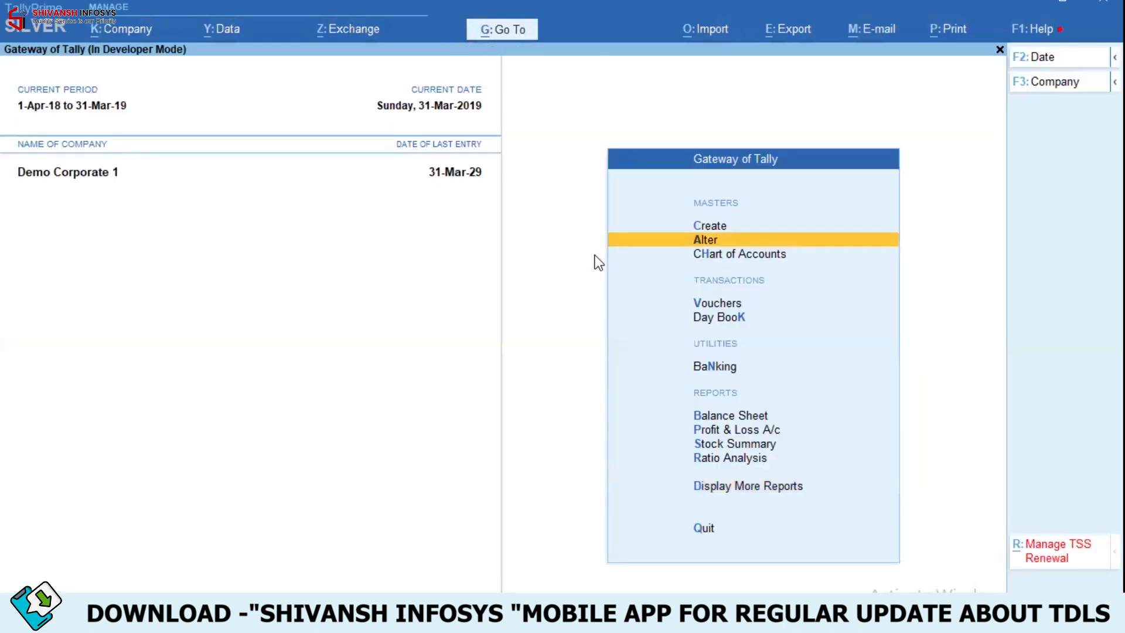
Start voucher entry and set the voucher date to 1-7.
key("v")
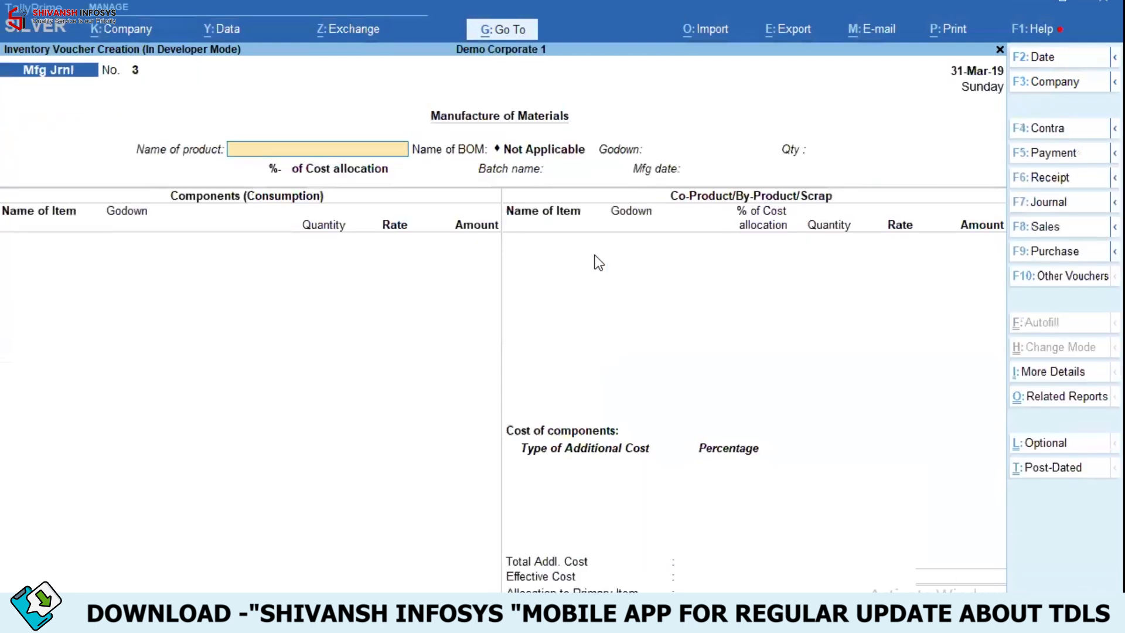
key("F2")
type("1-7")
key("Return")
key("F10")
key("Down")
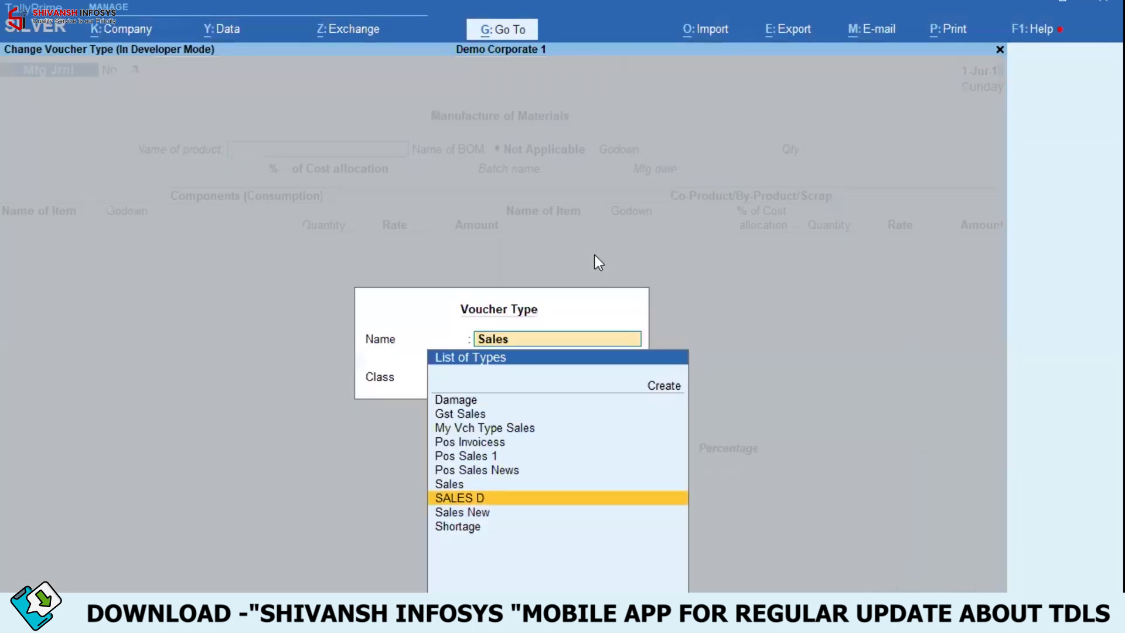
key("Escape")
key("Escape")
Start a Purchase voucher for Abcd Dummy Party and accept its receipt and party details as they are.
key("F9")
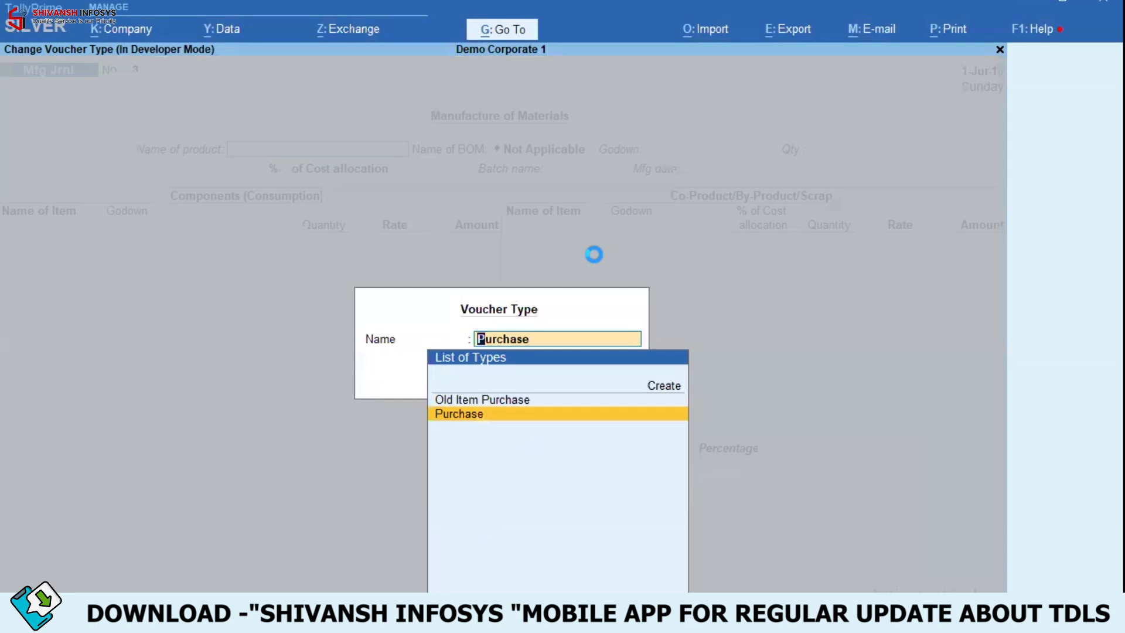
key("Return")
key("Return")
key("Return")
type("du")
key("Return")
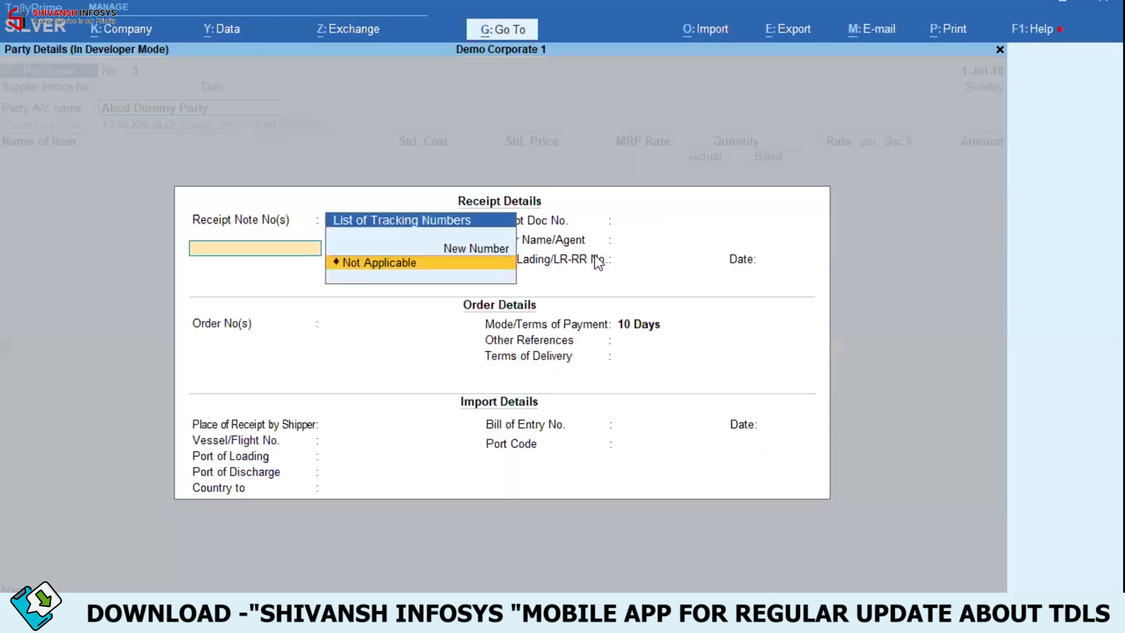
key("ctrl+a")
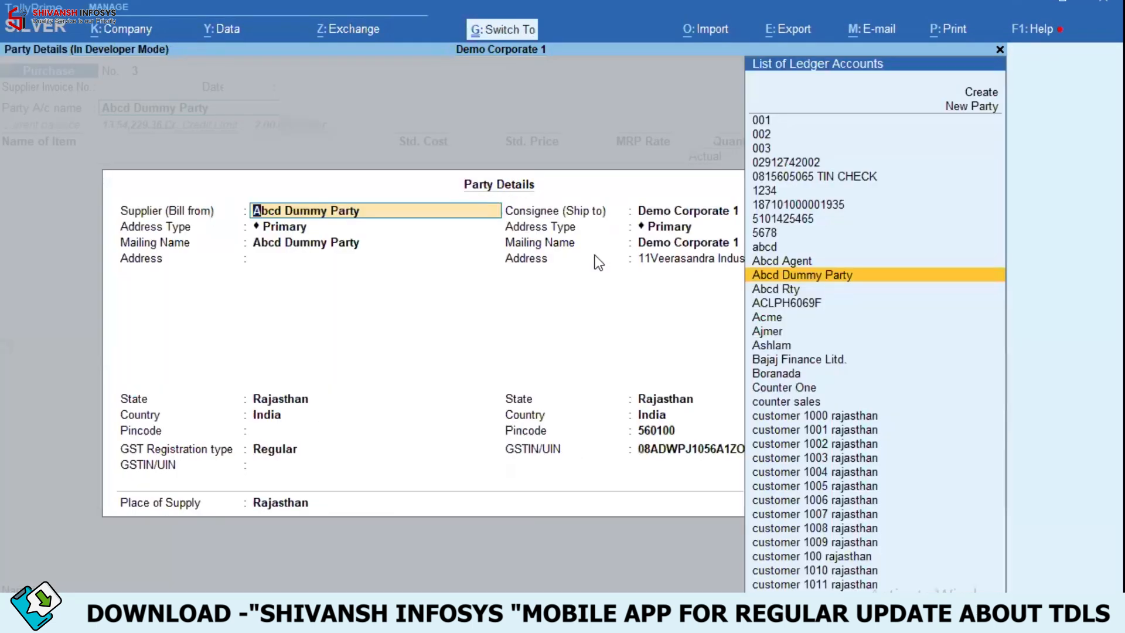
key("ctrl+a")
Add 1222 Item as the first item line and leave its description empty.
key("Down")
key("Return")
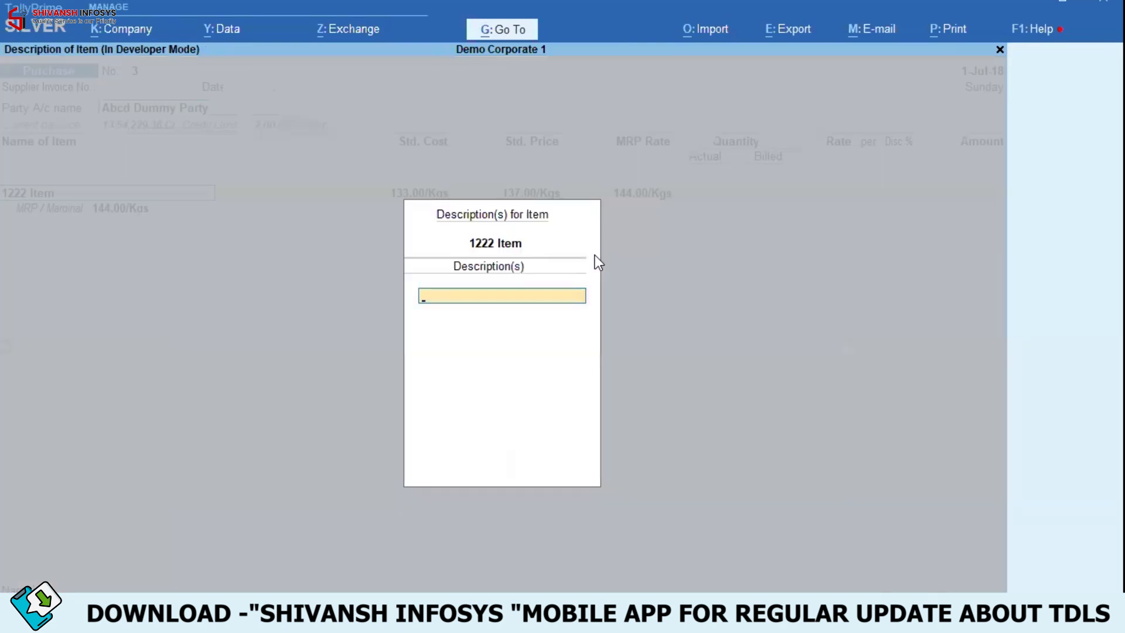
key("Return")
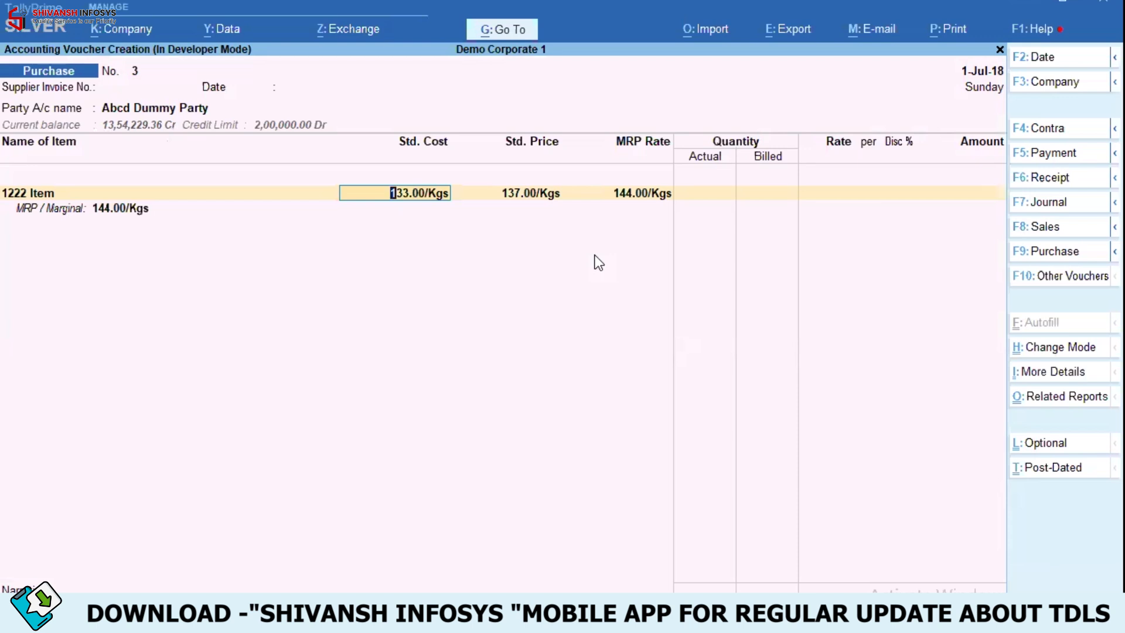
Open the stock item master of 1222 Item from the voucher line and bring up its standard rates.
key("BackSpace")
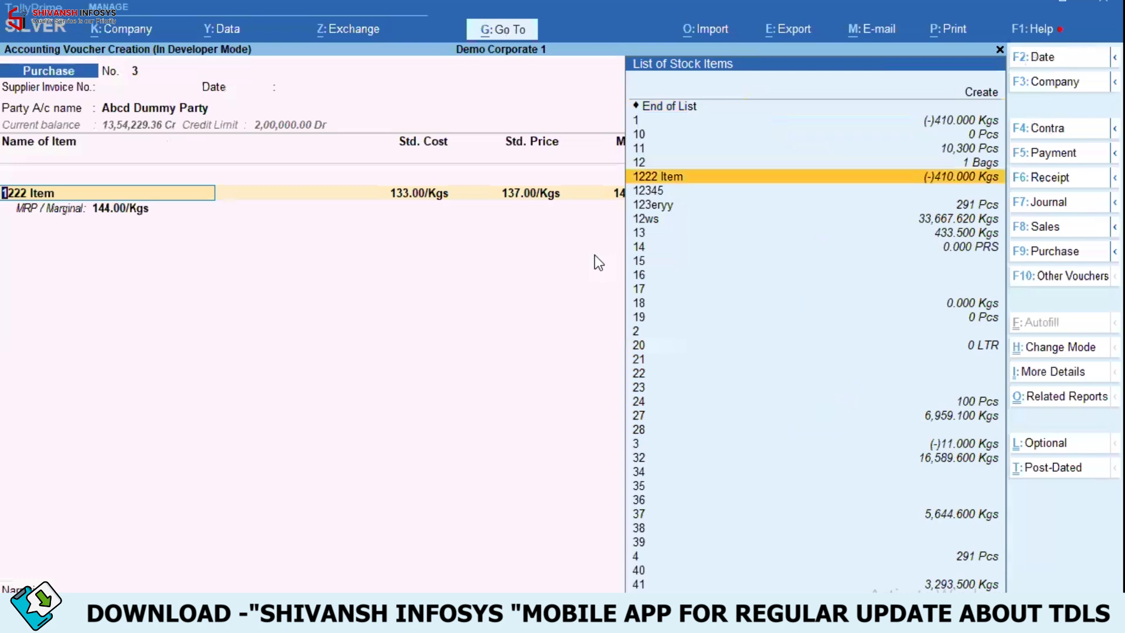
key("ctrl+Return")
key("Return")
key("Return")
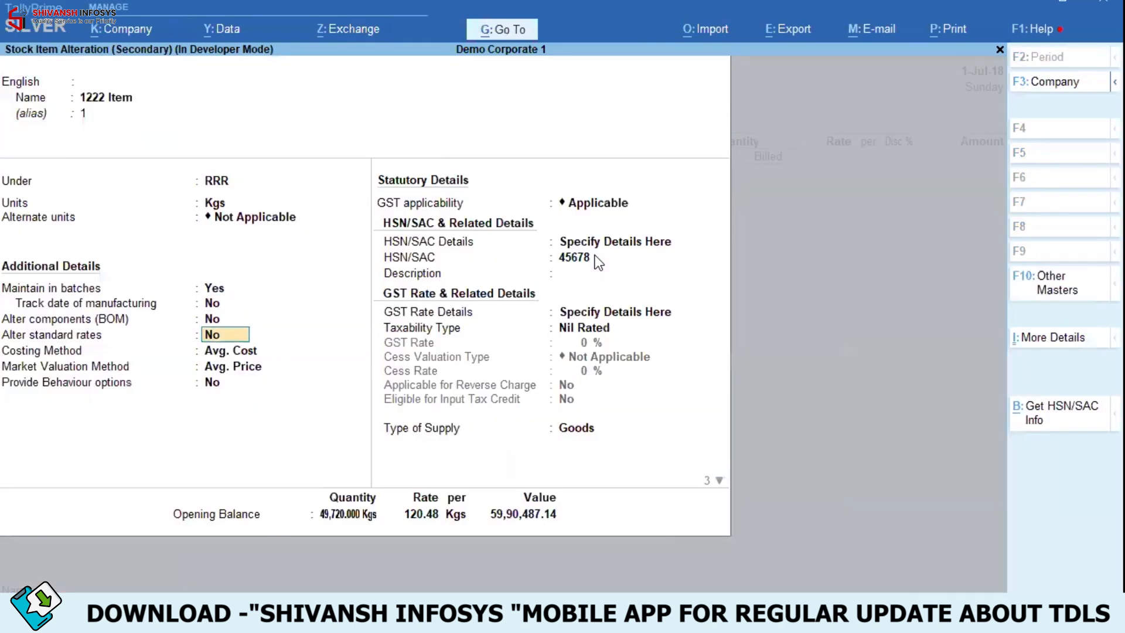
type("y")
key("Return")
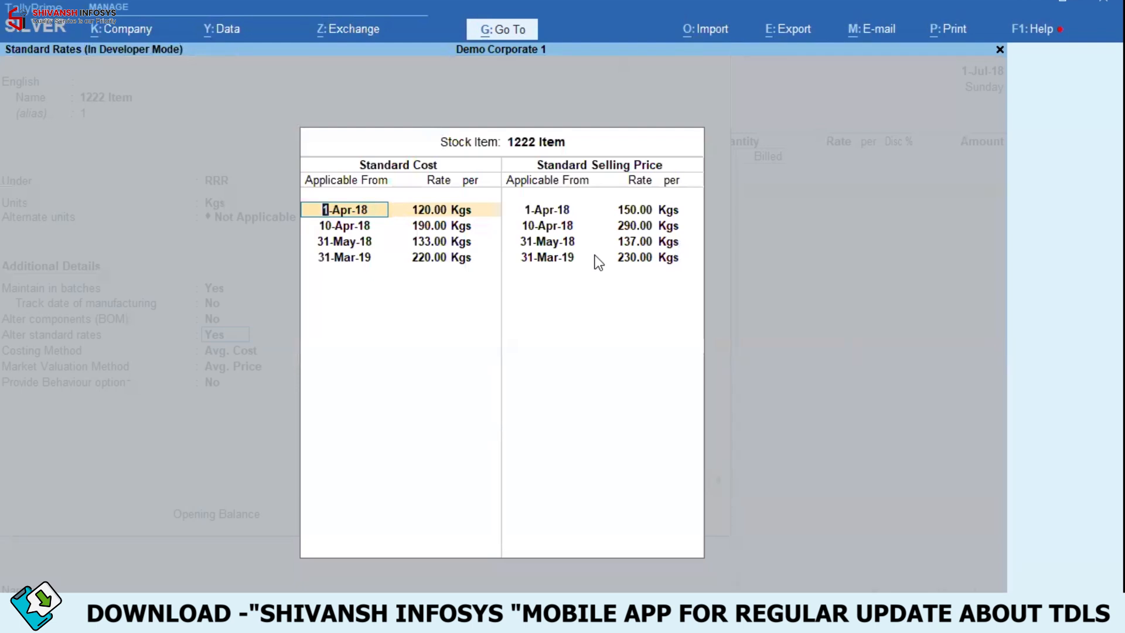
Review the dated standard cost and standard selling price entries of 1222 Item, and quit the item without saving.
key("Down")
key("Down")
key("Return")
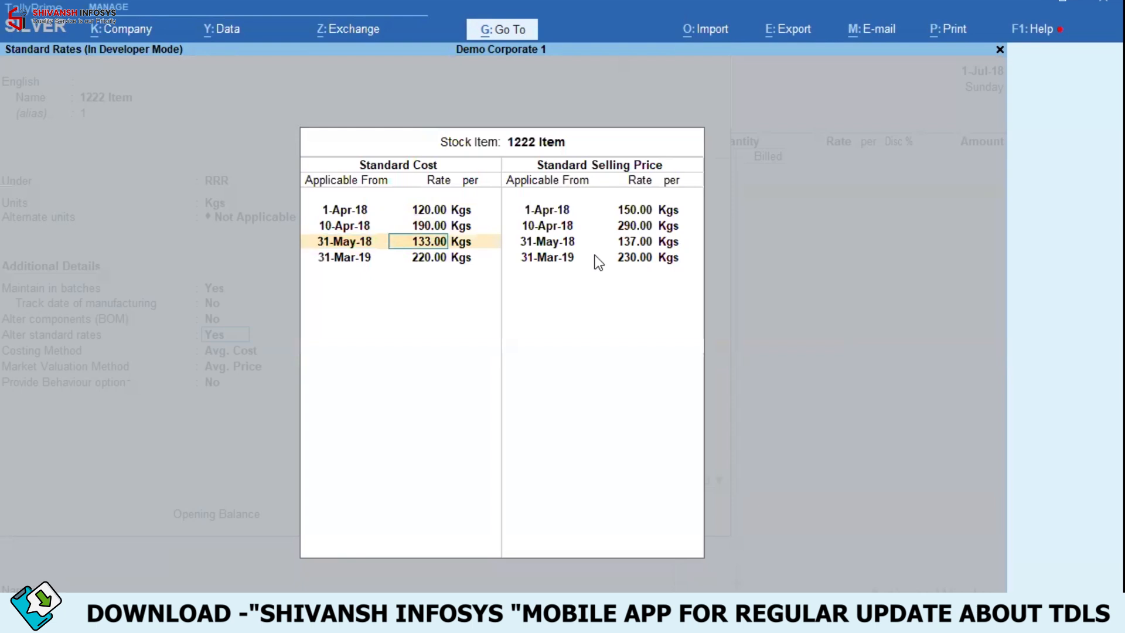
key("Return")
key("Return")
key("Return")
key("Return")
key("Return")
key("Return")
key("Return")
key("Return")
key("Return")
key("Return")
key("Return")
key("Return")
key("Return")
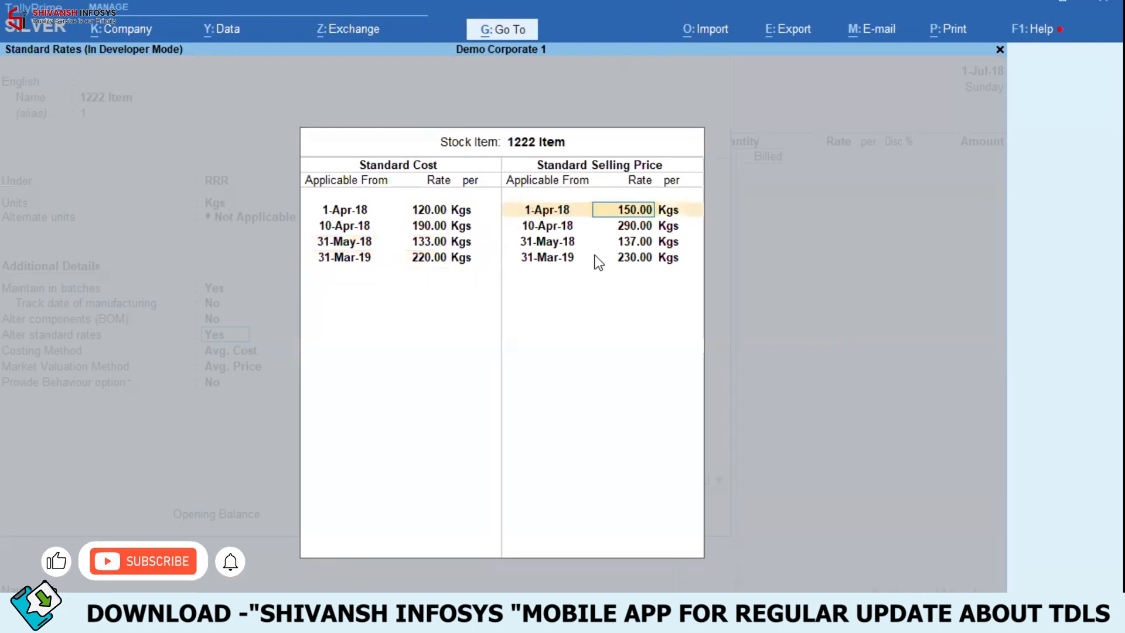
key("Return")
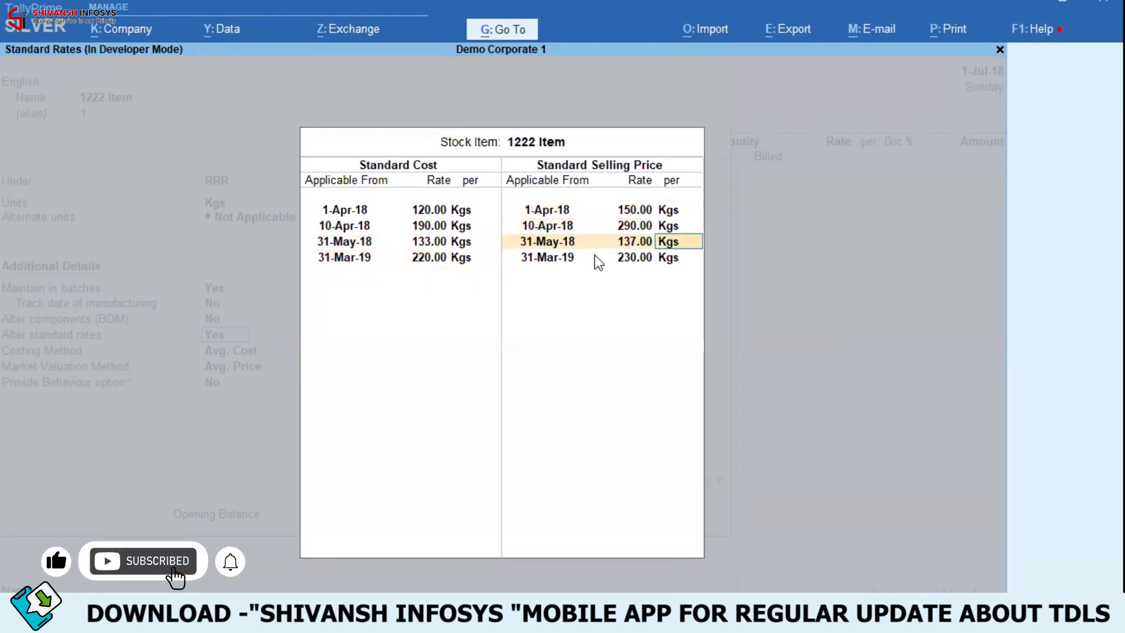
key("Escape")
key("Escape")
key("Escape")
key("Escape")
key("y")
Set the rates of 1222 Item on the voucher line to Std. Cost 156, Std. Price 160 and MRP Rate 220.
key("Return")
key("Return")
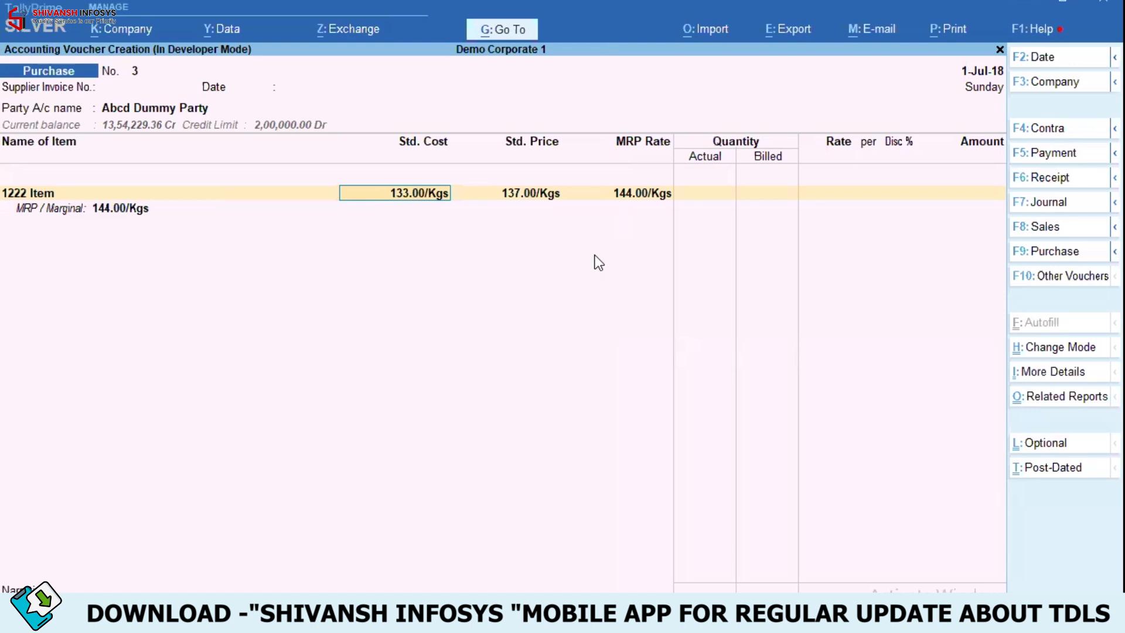
type("156")
key("Return")
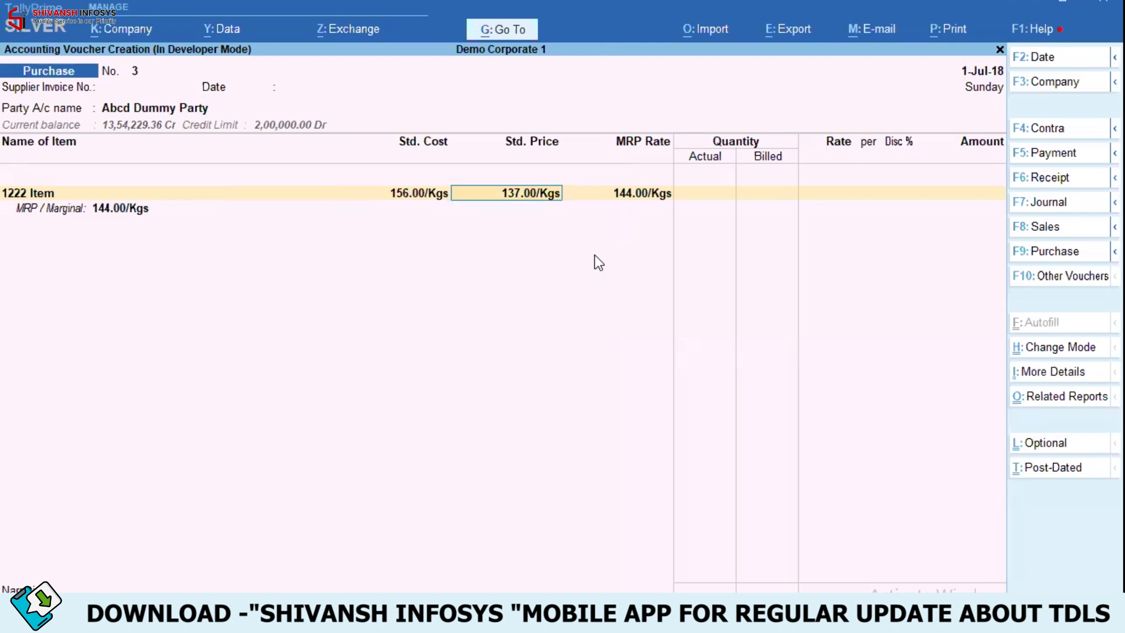
type("160")
key("Return")
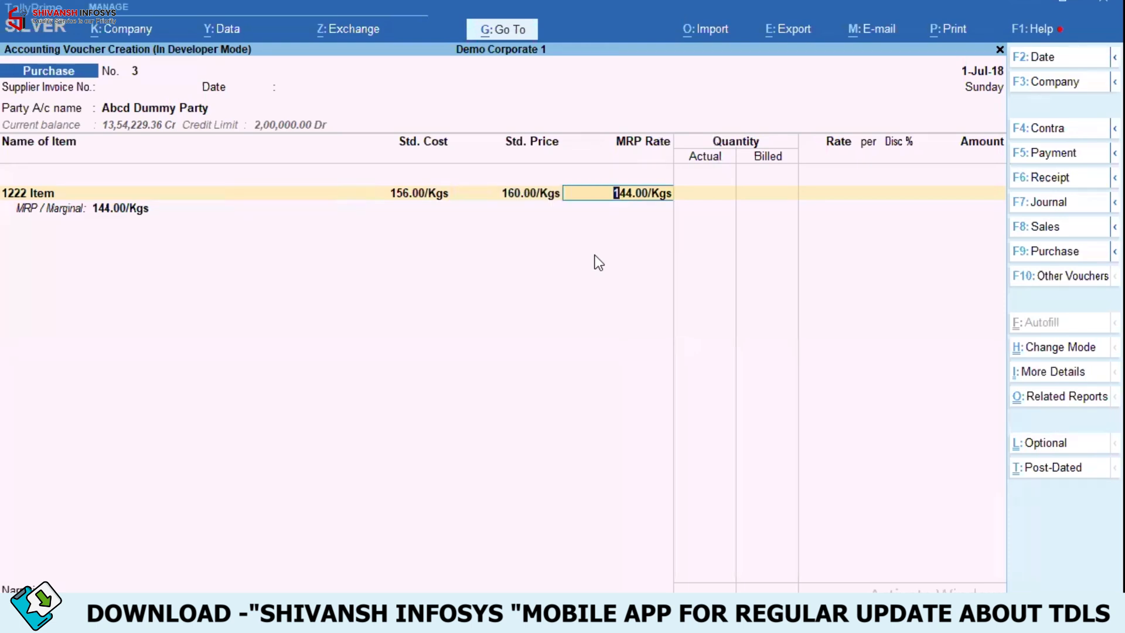
type("220")
key("Return")
Allocate 100 Kgs of 1222 Item to godown Aass, batch 1234, at the rate of 156 and save the purchase voucher.
key("Return")
key("Return")
key("Return")
type("100")
key("Return")
key("Return")
key("Return")
key("Return")
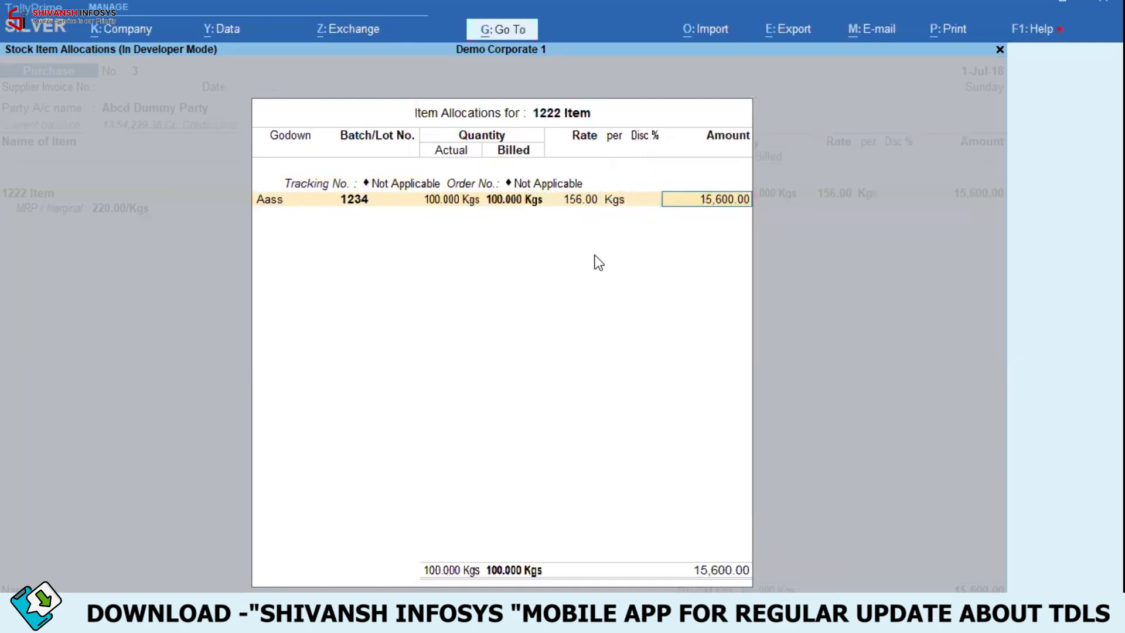
key("Return")
key("Return")
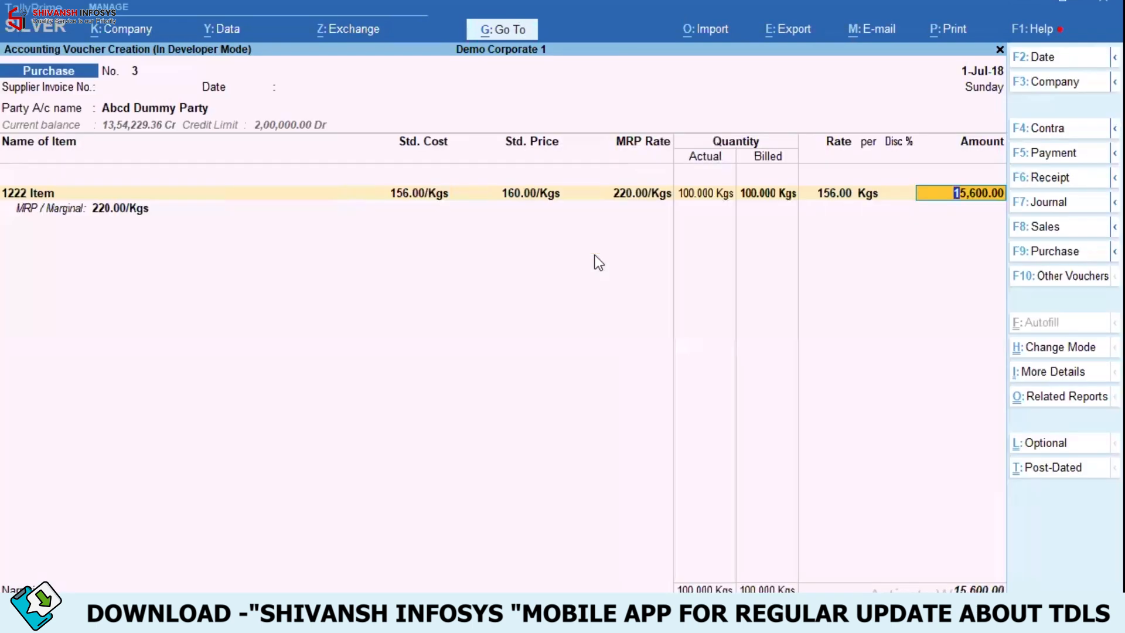
key("ctrl")
key("ctrl+a")
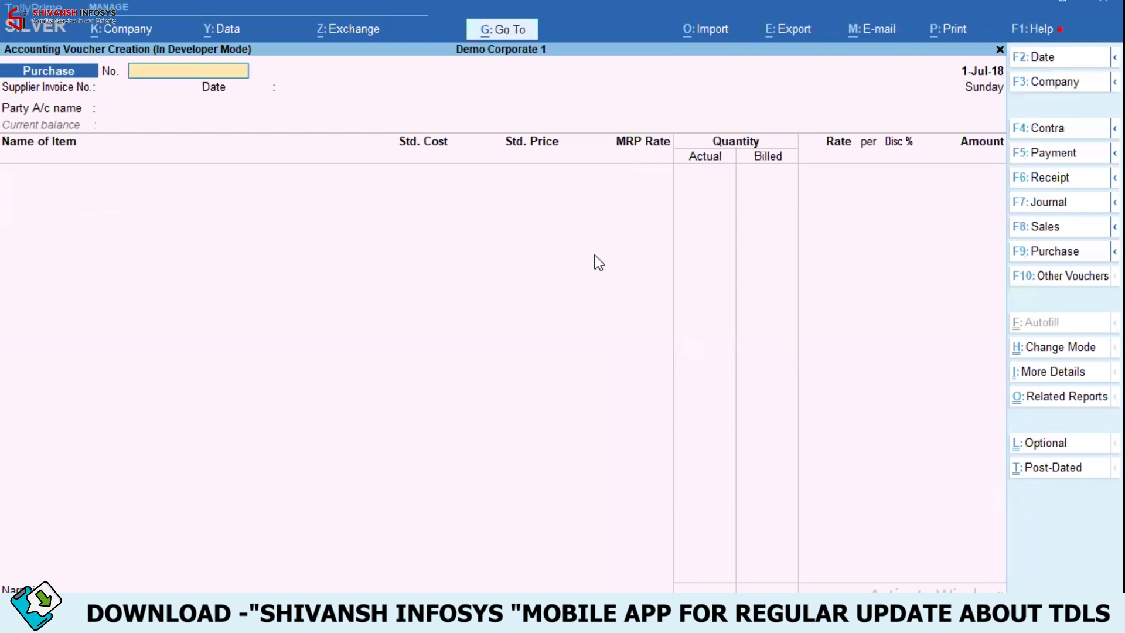
Reopen the saved purchase voucher and bring up the standard rates of 1222 Item from its stock item master.
key("Page_Up")
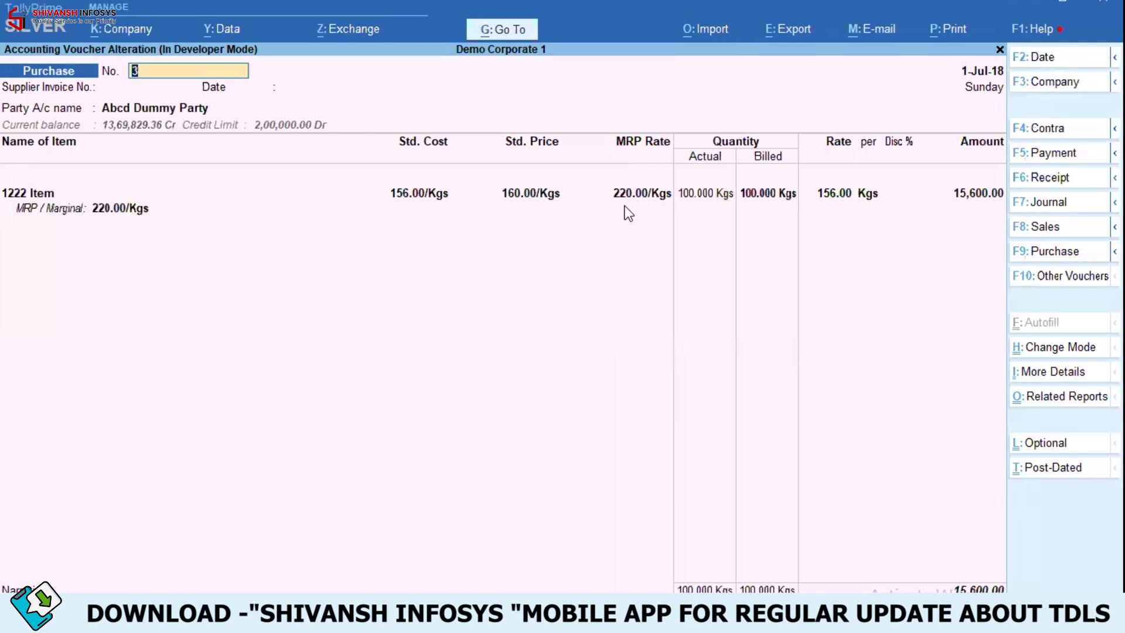
left_click(51, 193)
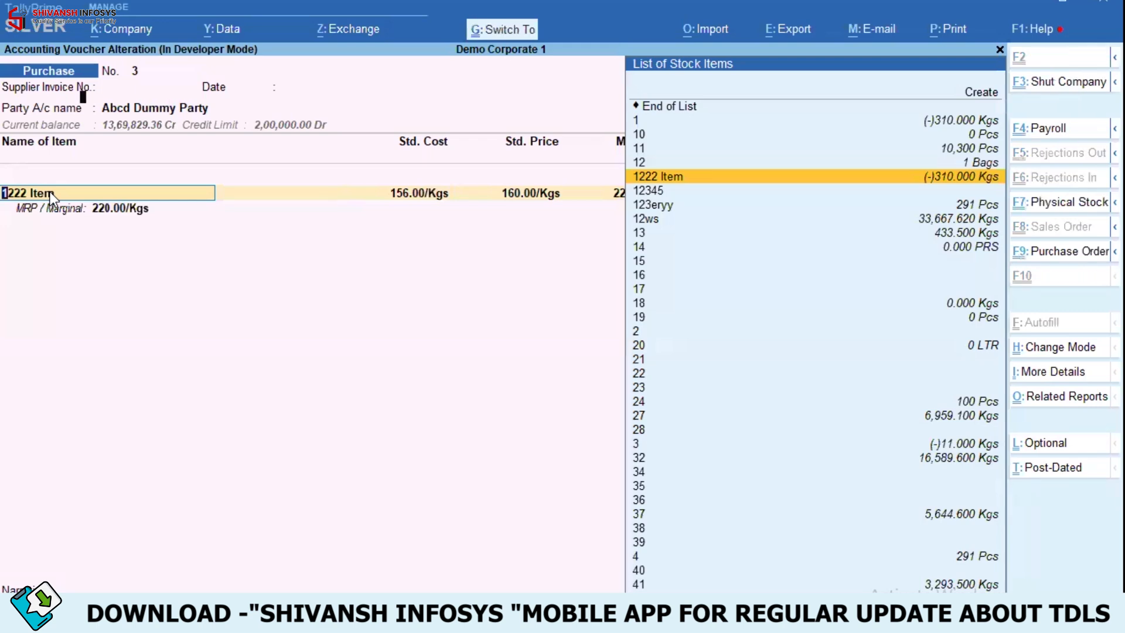
key("ctrl+Return")
key("Return")
key("Return")
key("Return")
key("Return")
key("Return")
key("Return")
key("Return")
key("Return")
key("Return")
key("Return")
type("y")
key("Return")
key("Down")
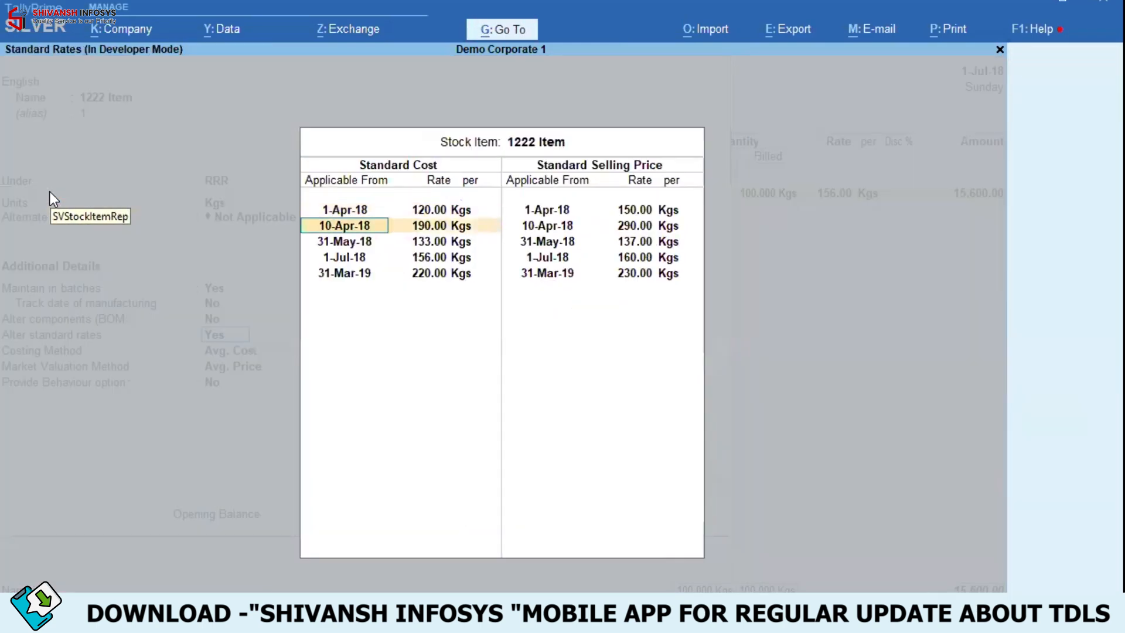
Examine the 1-Jul-18 standard cost and standard selling price entries of 1222 Item, and close the rates.
key("Down")
key("Down")
key("Return")
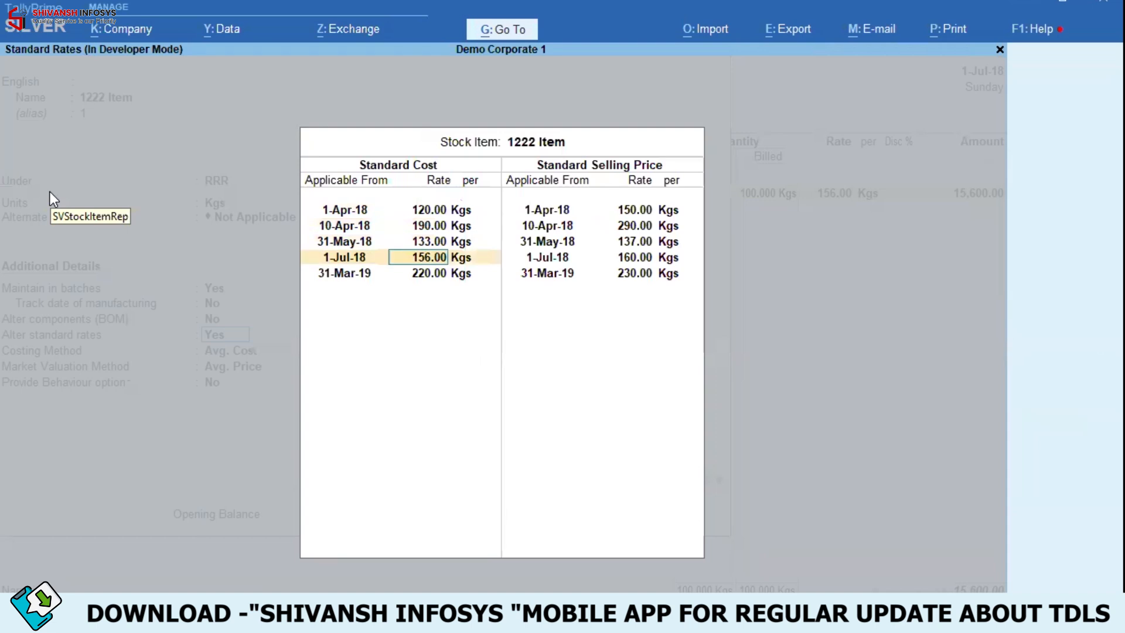
key("Return")
key("Return")
key("Return")
key("Return")
key("Return")
key("Return")
key("Return")
key("Return")
key("Return")
key("Return")
key("Return")
key("Return")
key("Return")
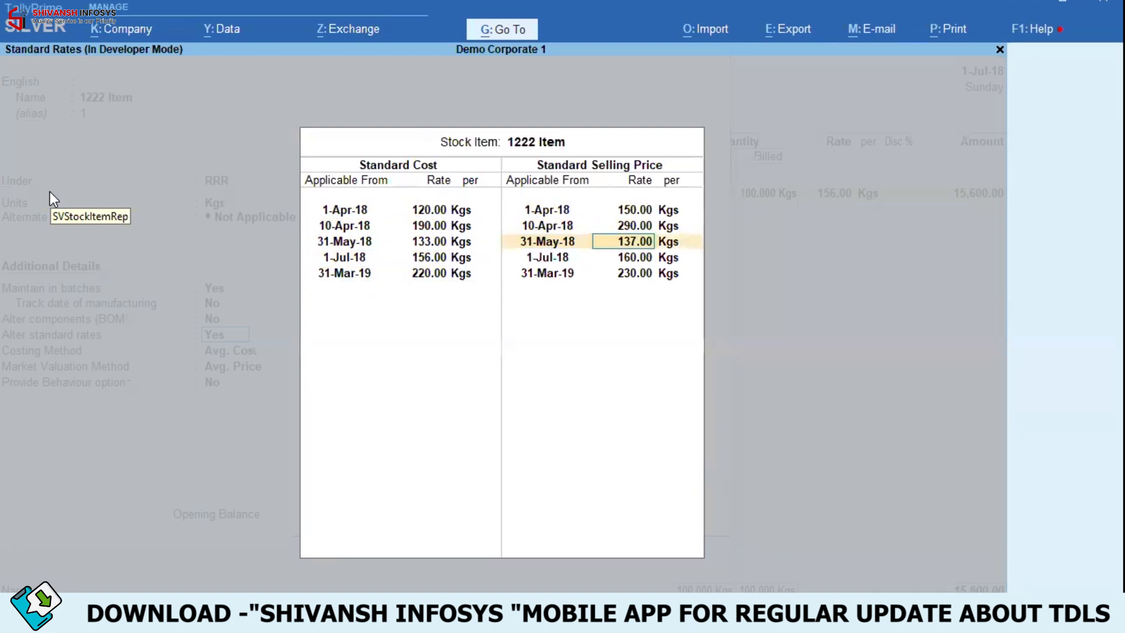
key("Return")
key("Return")
key("Return")
key("Return")
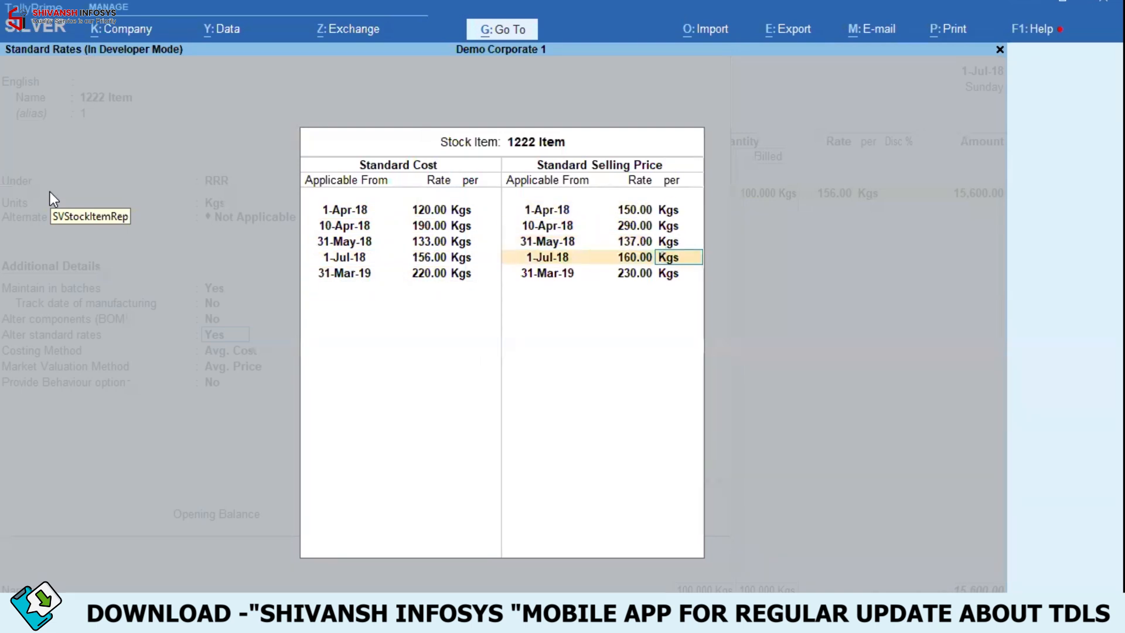
key("Escape")
key("Escape")
key("Escape")
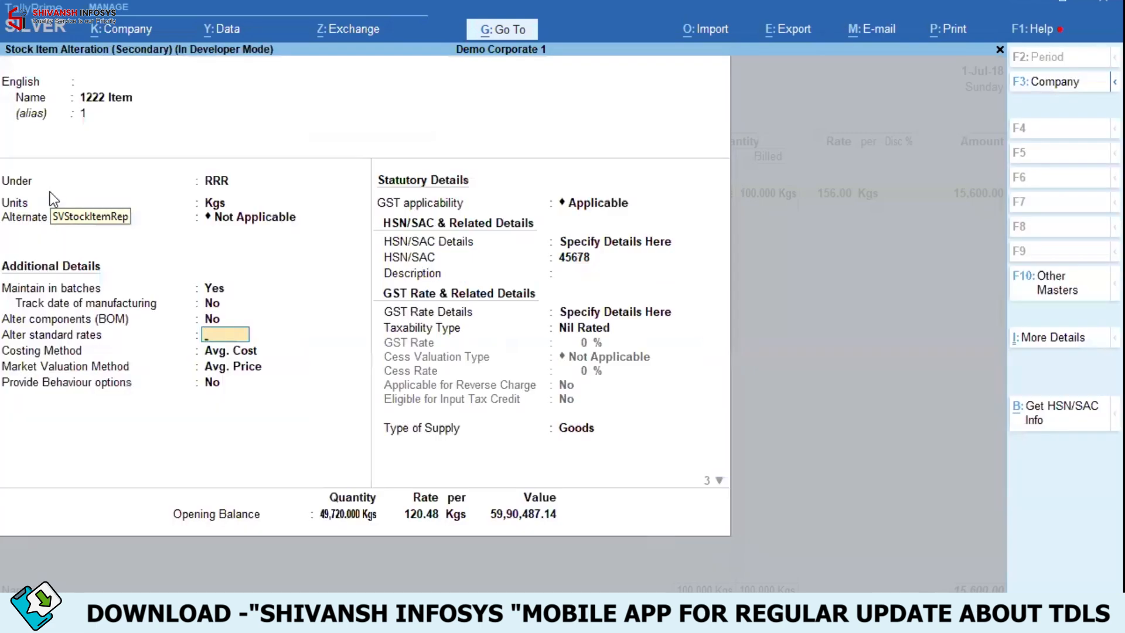
Open the MRP details of 1222 Item from its stock item master.
key("Escape")
key("Return")
key("ctrl+Return")
key("Return")
key("Return")
key("Return")
key("Return")
key("Return")
key("Return")
key("Return")
key("Return")
key("Return")
key("Return")
key("Return")
key("Return")
key("Return")
key("Return")
key("Return")
key("Return")
key("Return")
key("Return")
key("Return")
key("Return")
key("Return")
key("Return")
key("BackSpace")
type("y")
key("Return")
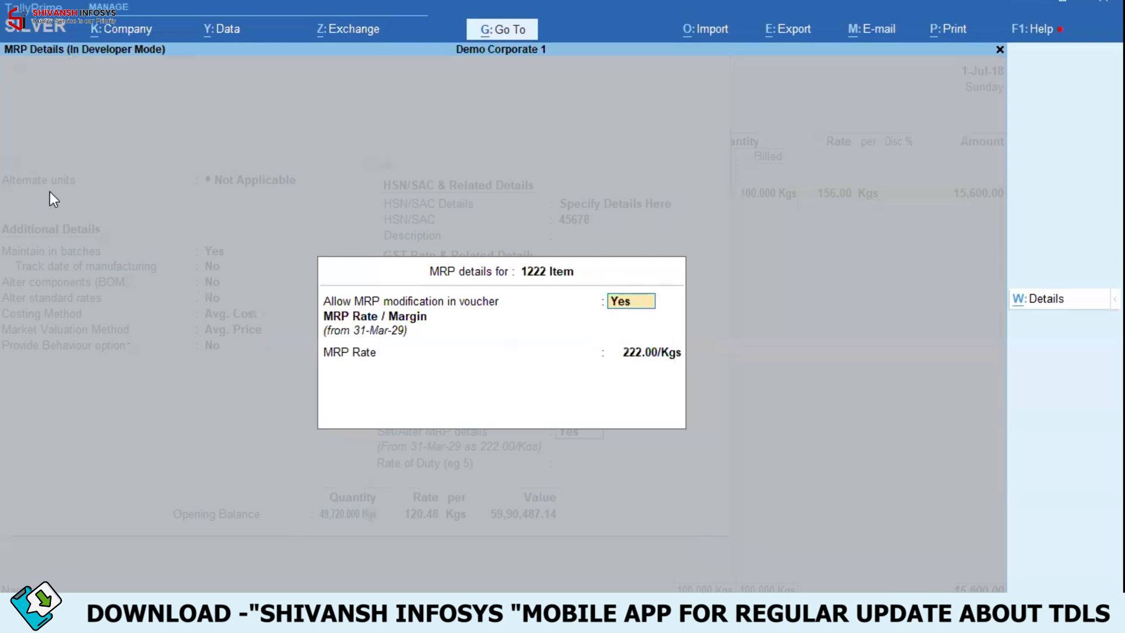
Examine the 1-7-2018 entry in the dated MRP list of 1222 Item, and return to the purchase voucher.
left_click(1041, 299)
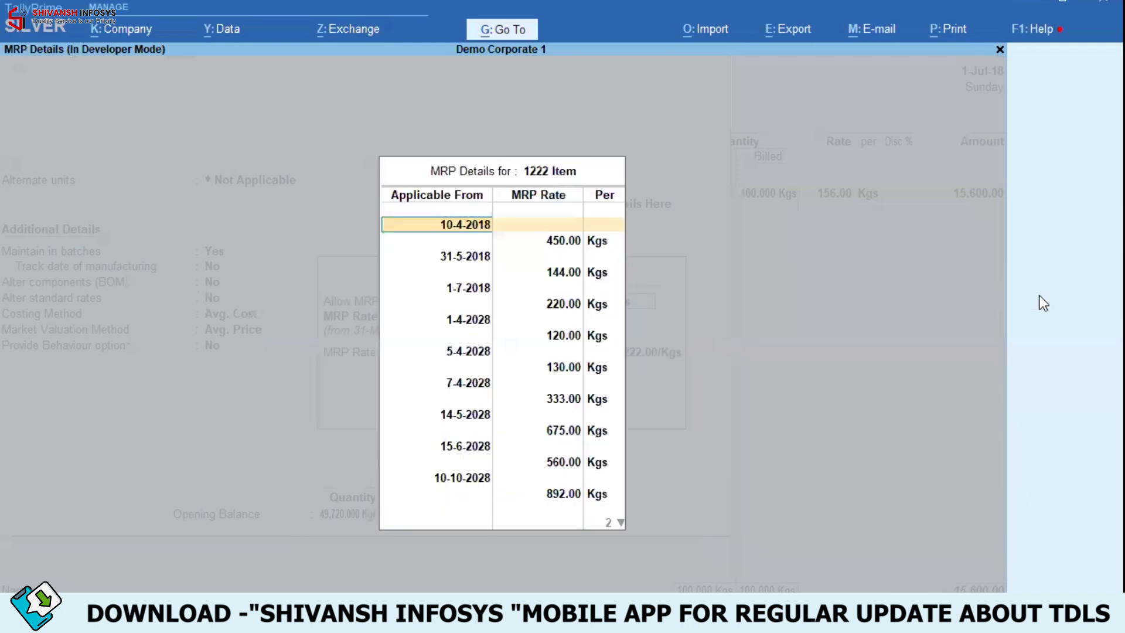
key("Return")
key("Return")
key("Return")
key("Return")
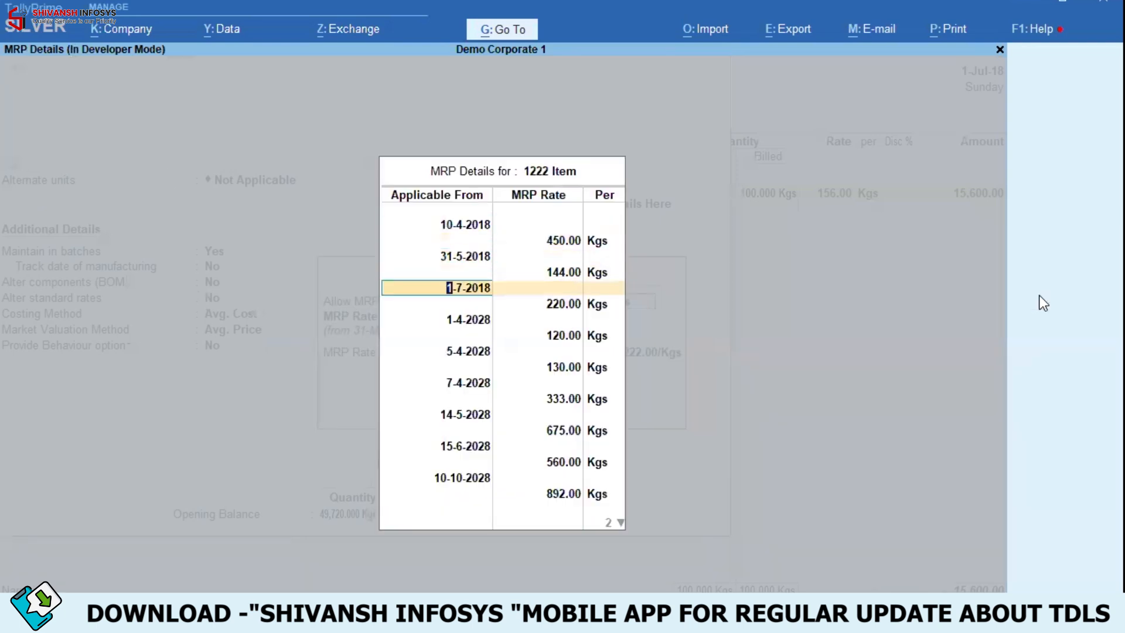
key("Return")
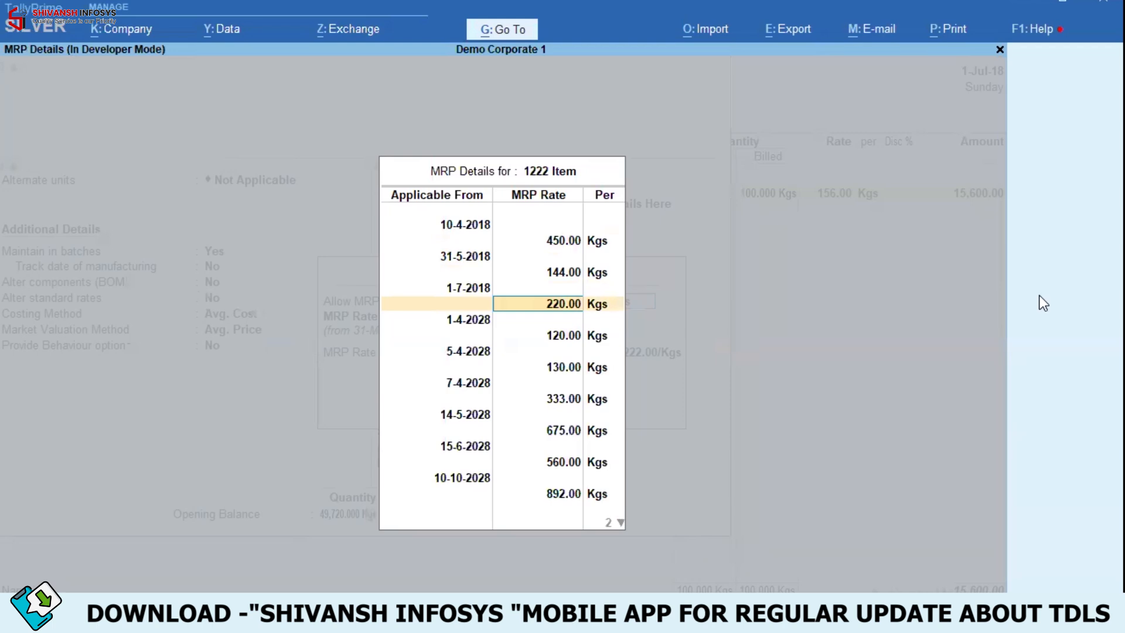
key("Escape")
key("Escape")
key("Escape")
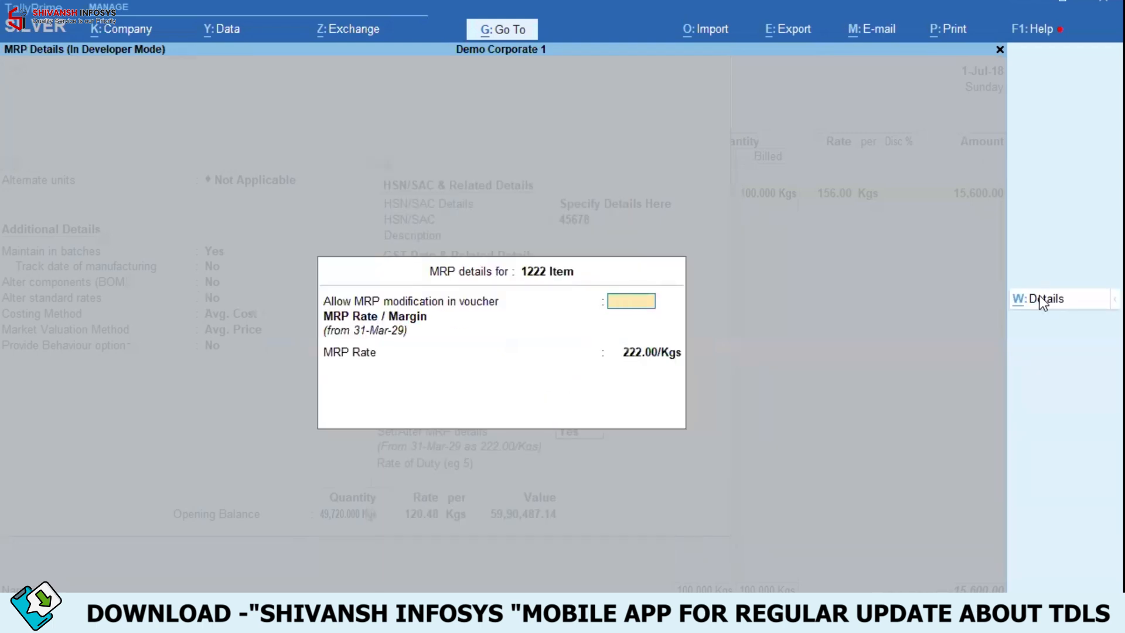
key("Escape")
key("Escape")
key("Escape")
key("Escape")
key("Escape")
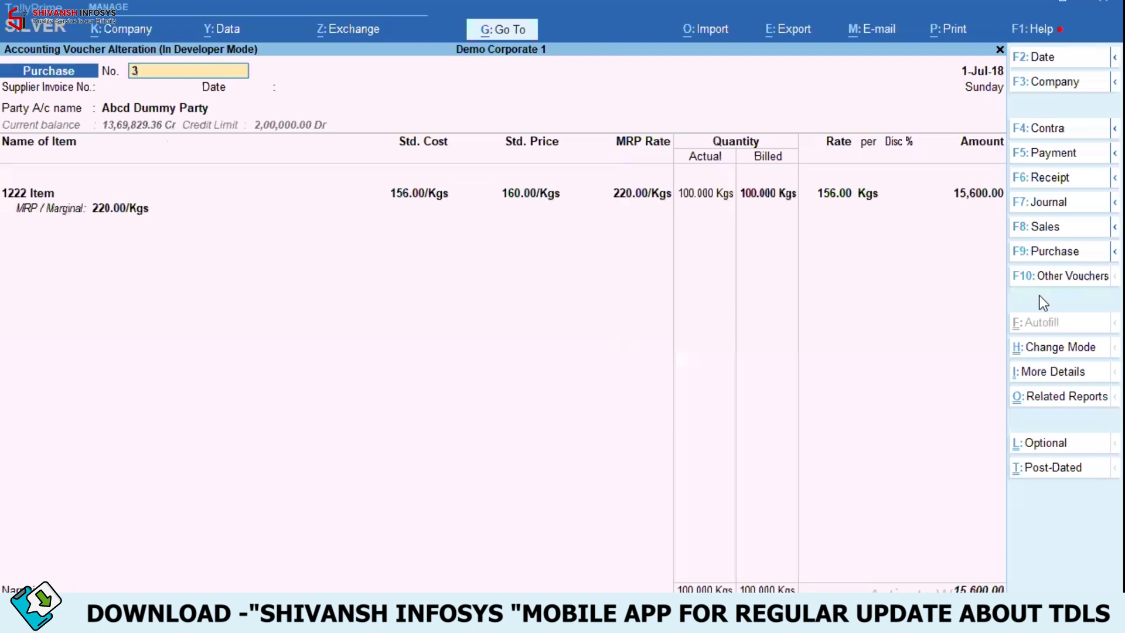
Change the rates of 1222 Item on the voucher line to Std. Cost 210, Std. Price 250 and MRP Rate 280.
key("Return")
key("Return")
key("Return")
key("Return")
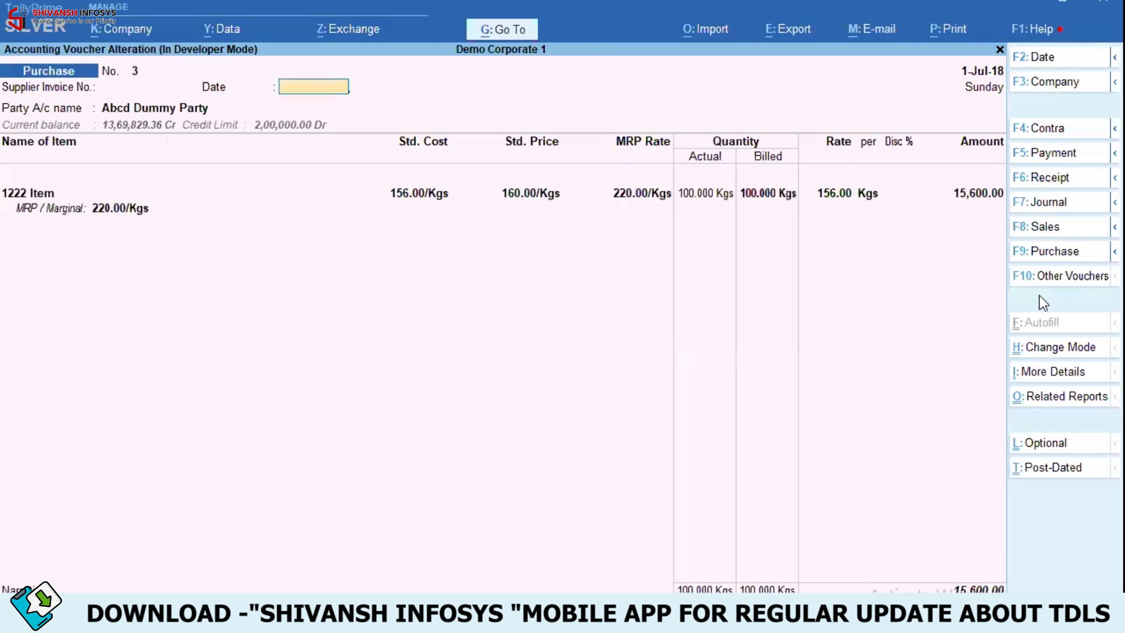
key("ctrl+a")
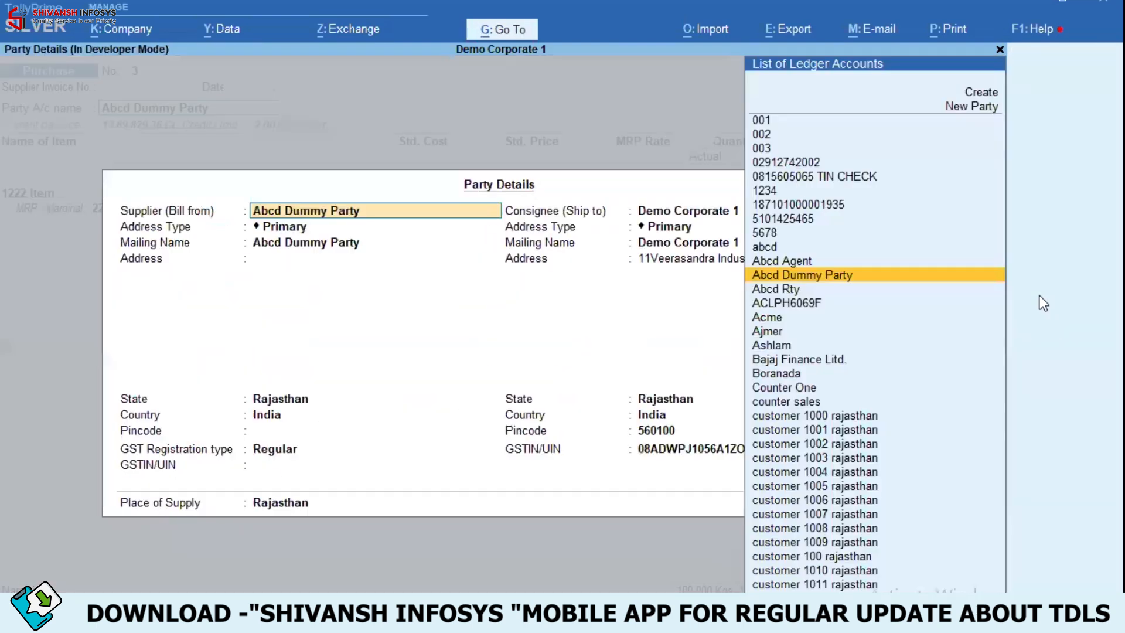
key("ctrl+a")
key("Return")
key("Return")
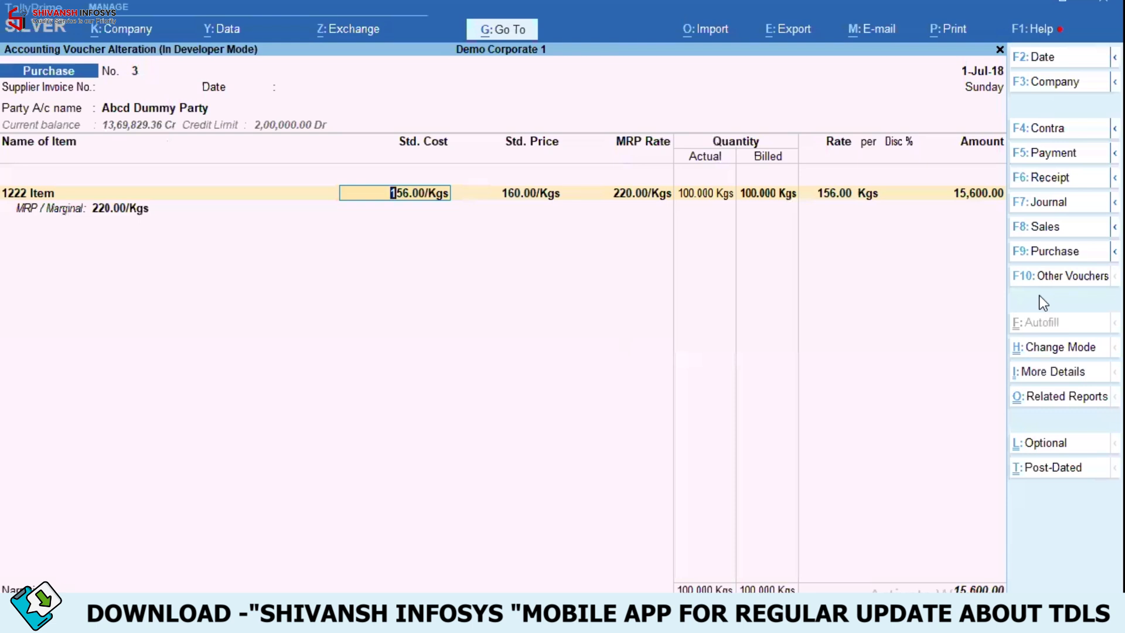
type("1")
key("BackSpace")
type("210")
key("Return")
type("250")
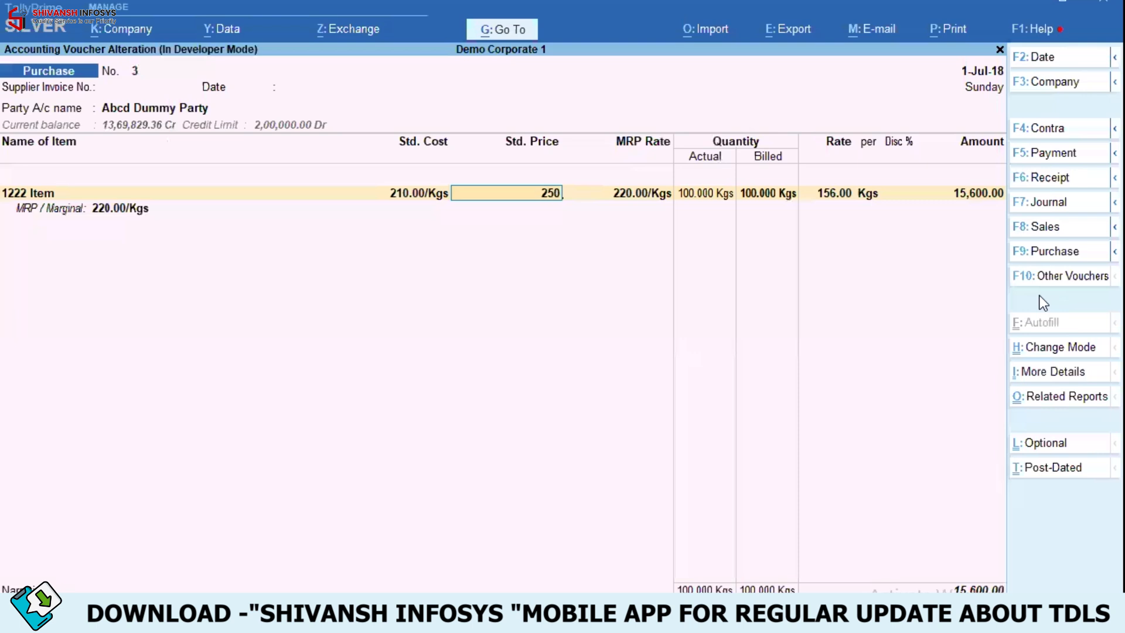
key("Return")
type("2")
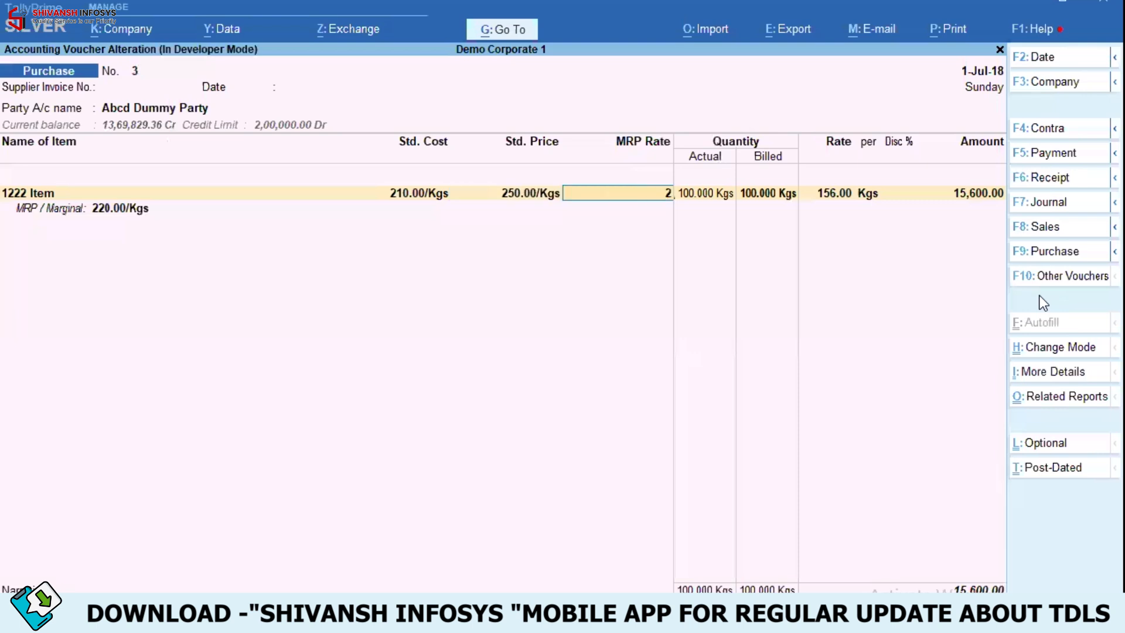
type("80")
key("Return")
key("Return")
key("Return")
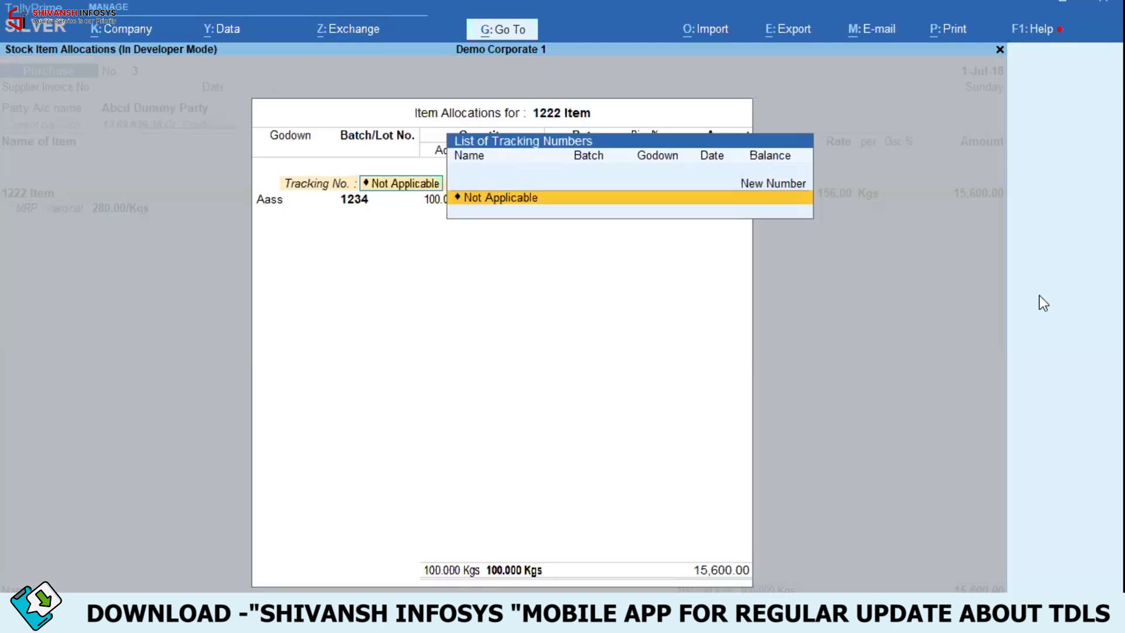
Go back to 1222 Item on the voucher line and bring up the standard rates in its stock item master.
key("BackSpace")
key("BackSpace")
key("BackSpace")
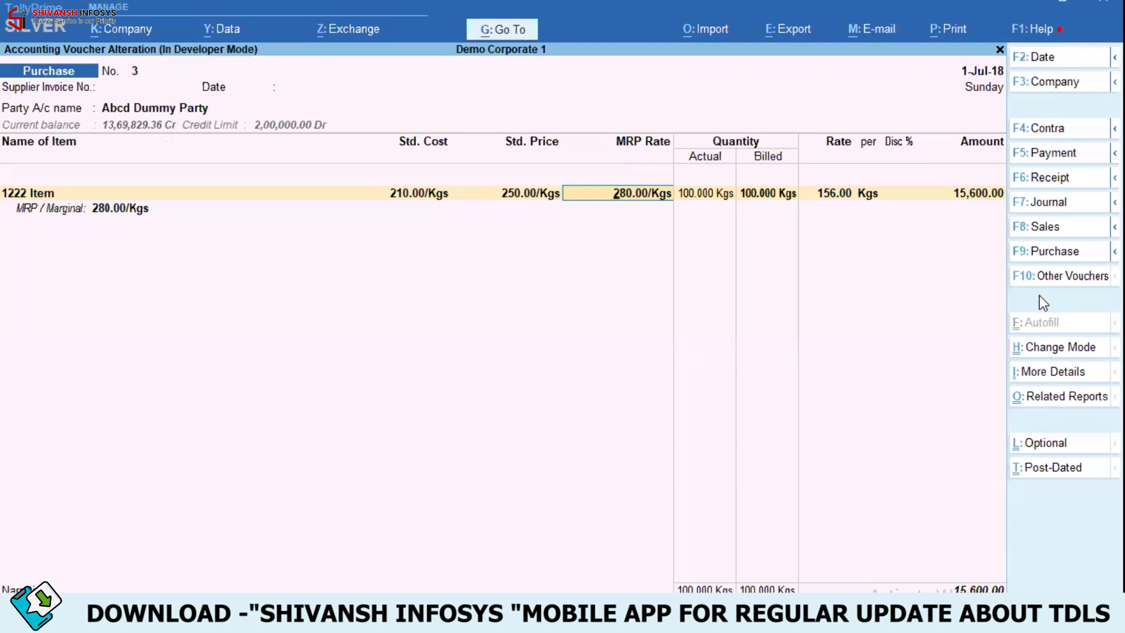
key("BackSpace")
key("BackSpace")
key("BackSpace")
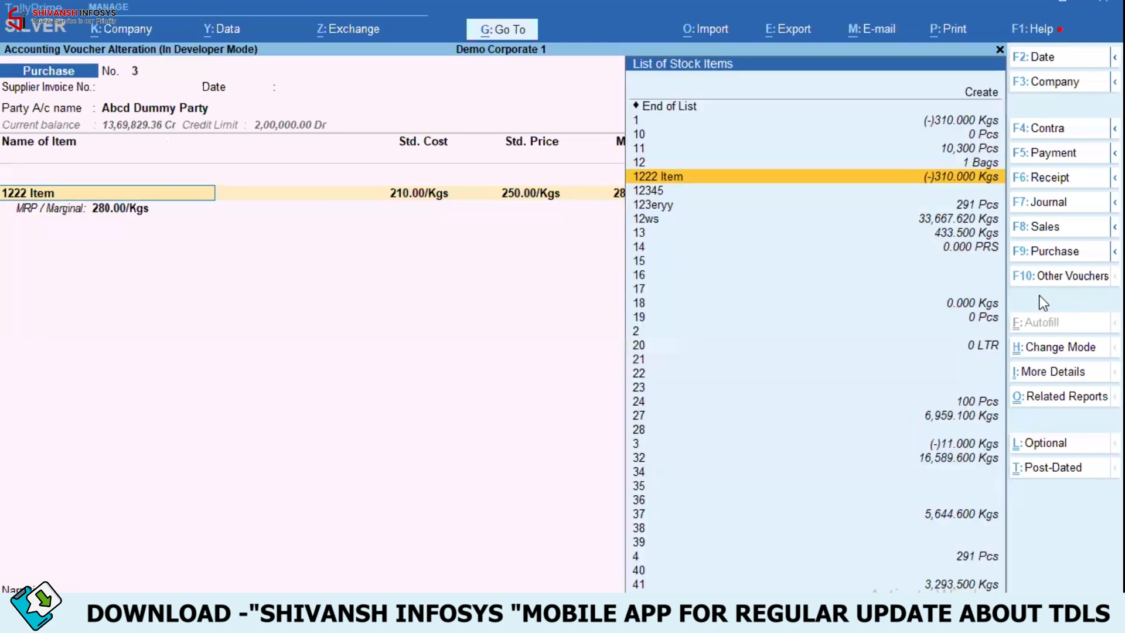
key("ctrl+Return")
key("Return")
key("Return")
key("Return")
key("Return")
key("Return")
key("Return")
key("Return")
key("Return")
key("Return")
type("y")
key("Return")
key("Return")
key("Return")
key("Return")
key("Return")
key("Return")
key("Return")
key("Return")
key("Return")
key("Return")
key("Return")
key("Return")
key("Return")
key("Return")
key("Return")
key("Return")
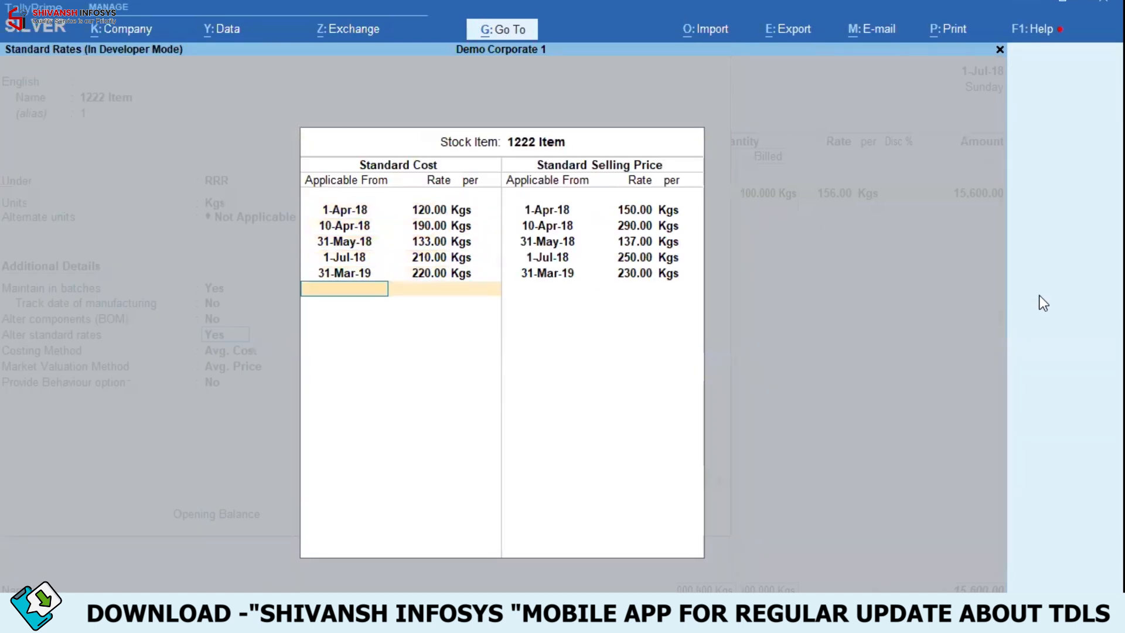
Examine the 1-Jul-18 standard cost and standard selling price entries of 1222 Item.
key("Return")
key("Return")
key("Return")
key("Return")
key("Return")
key("Return")
key("Return")
key("Return")
key("Return")
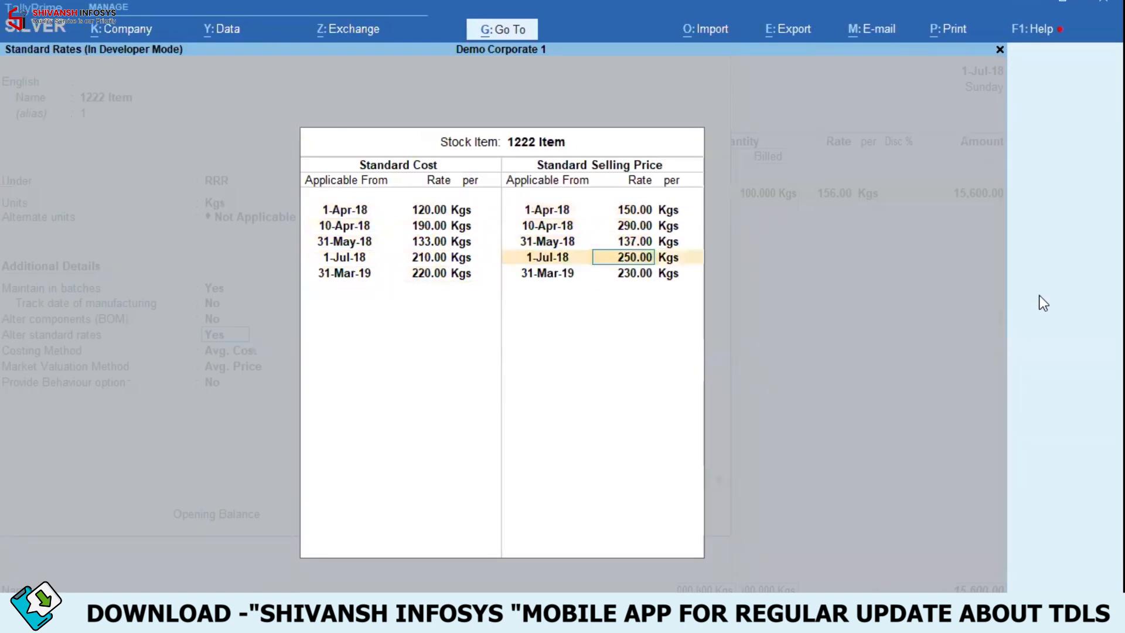
Leave the standard rates and open the MRP details of 1222 Item.
key("Return")
key("Return")
key("Return")
key("Return")
key("Return")
key("Return")
key("Return")
key("Return")
key("Return")
key("Return")
key("Return")
key("Return")
key("Return")
key("Return")
key("Return")
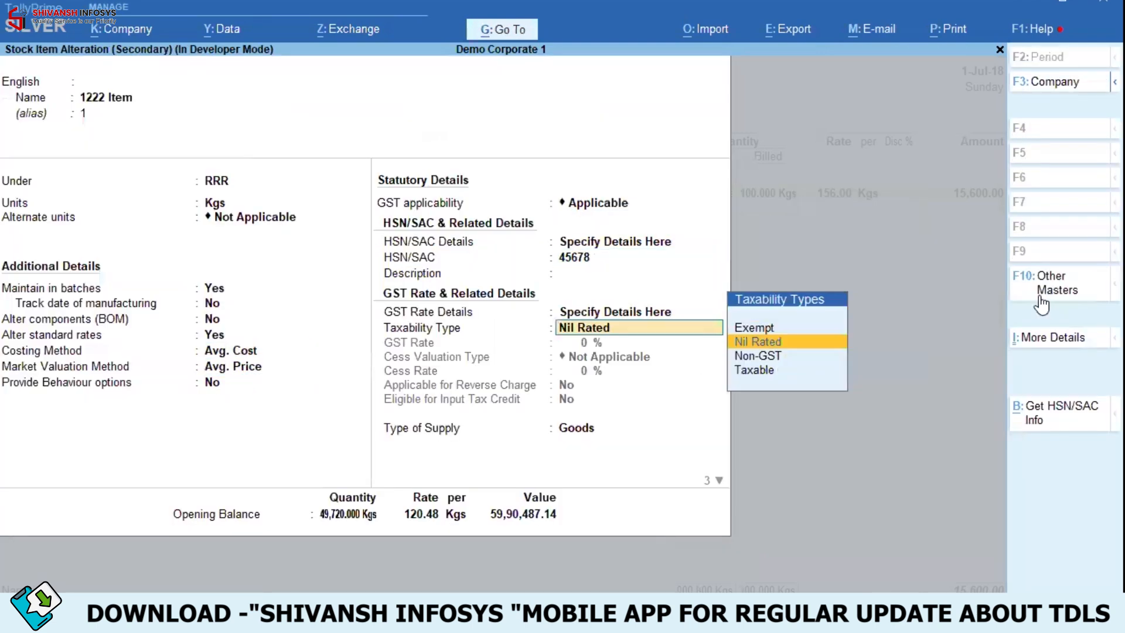
key("BackSpace")
type("y")
key("Return")
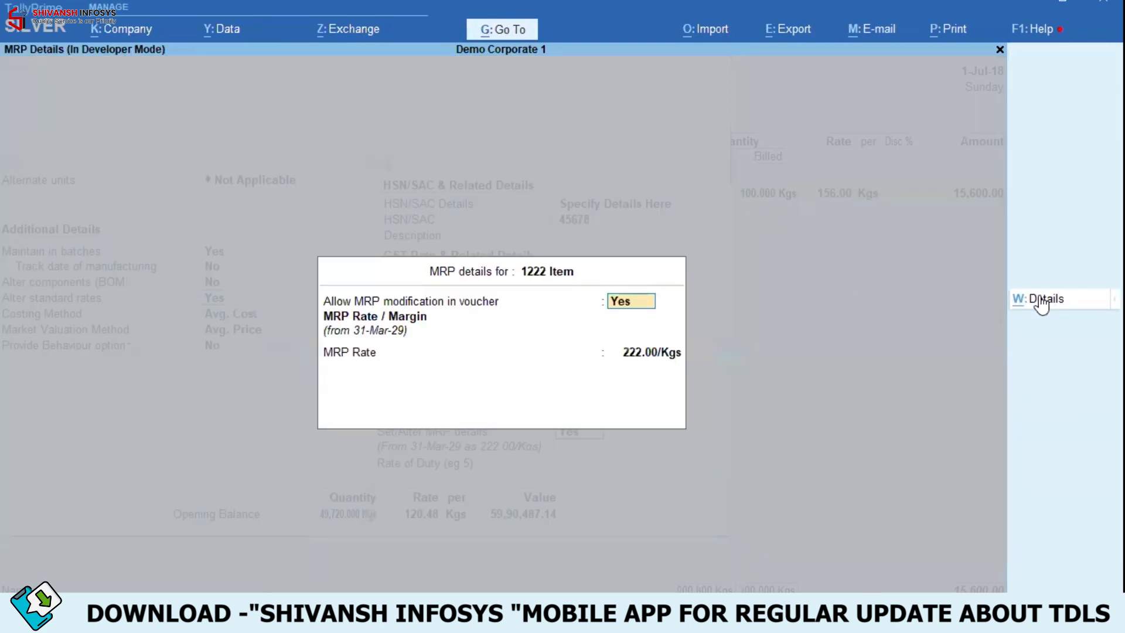
Examine the MRP rate applicable from 1-7-2018 in the dated MRP list of 1222 Item.
left_click(1040, 301)
key("Return")
key("Return")
key("Return")
key("Return")
key("Return")
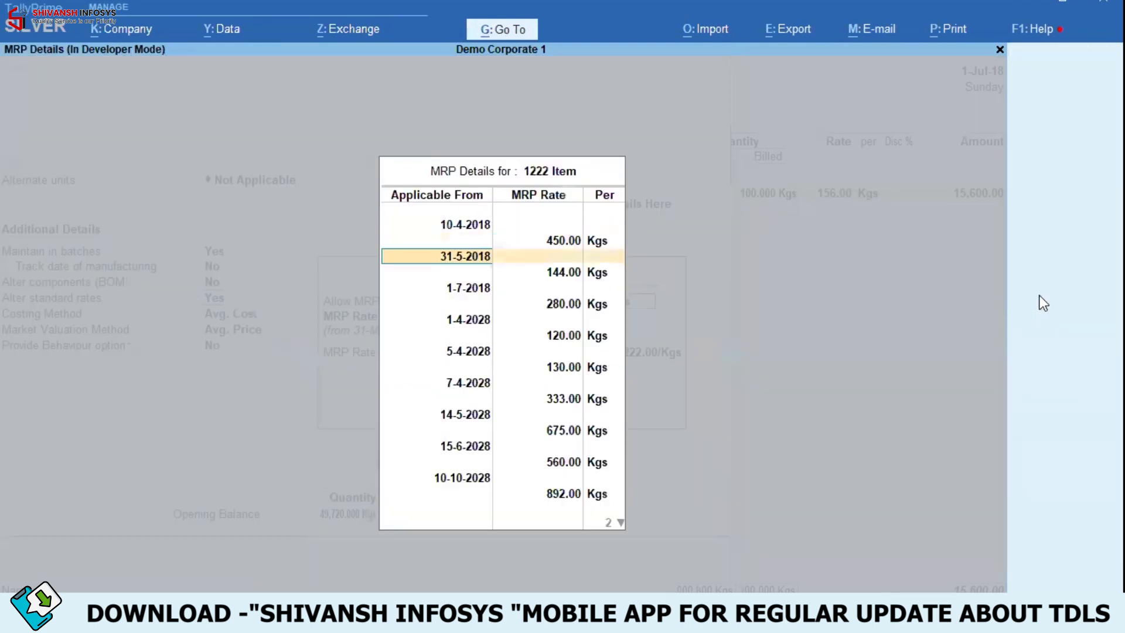
key("Return")
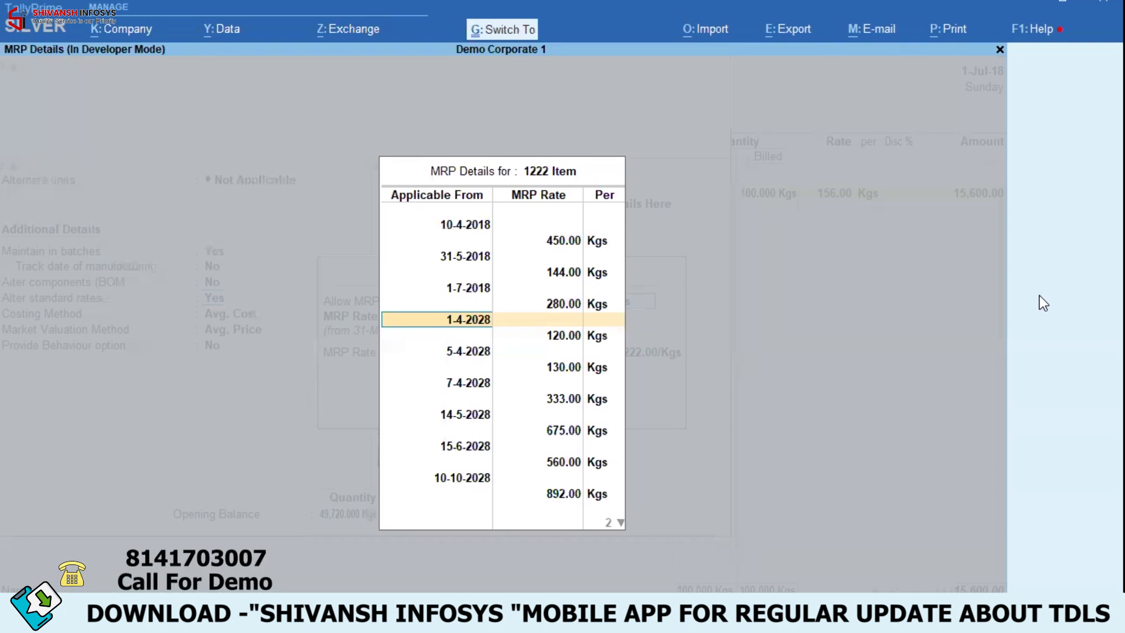
Close the MRP details and quit the 1222 Item master without saving it.
key("ctrl+a")
key("ctrl+a")
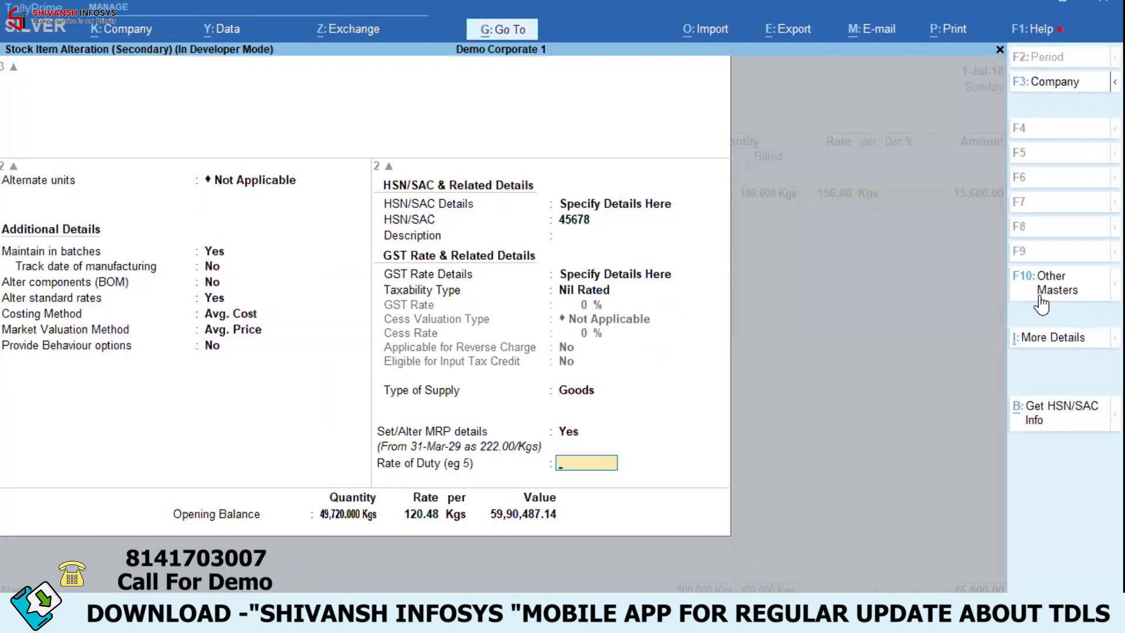
key("Return")
key("Escape")
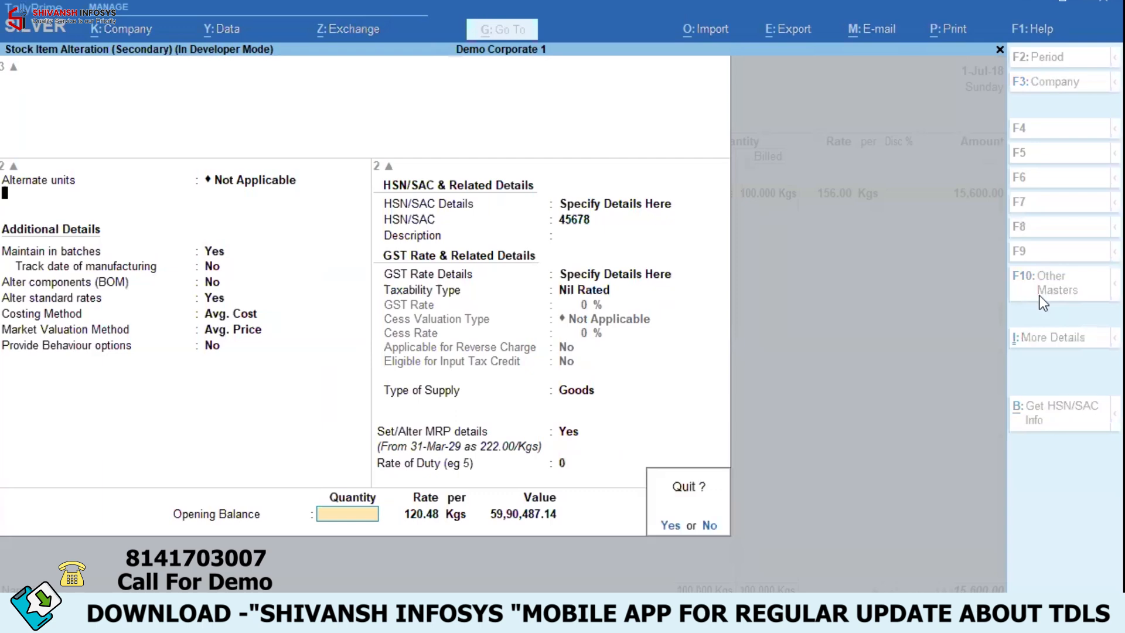
key("y")
key("Return")
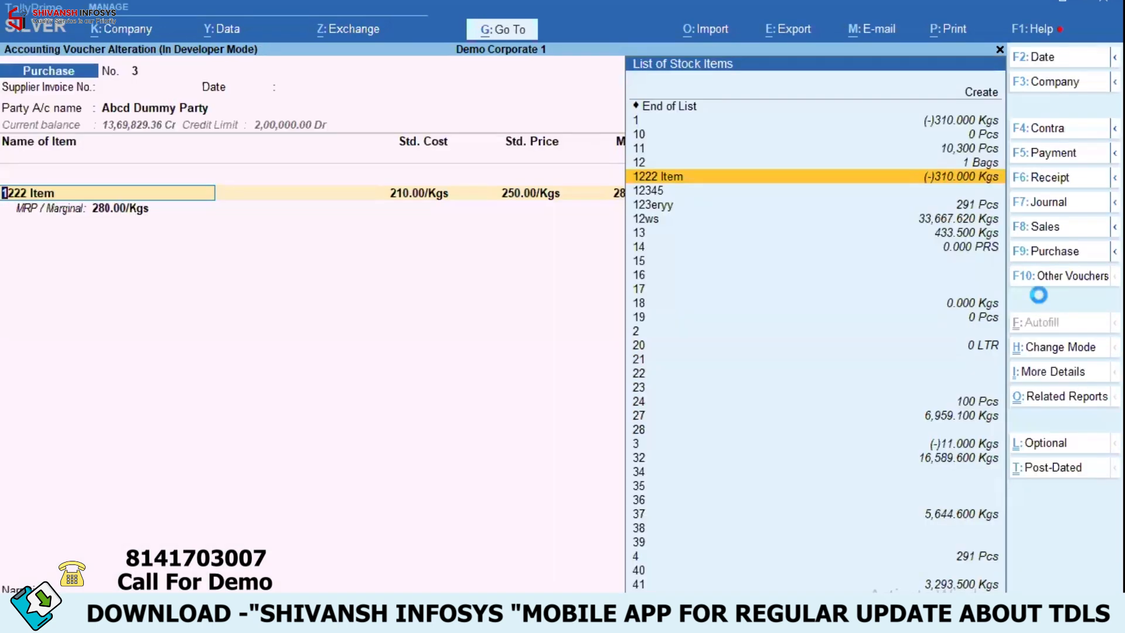
Quit the purchase voucher alteration without saving and return to voucher creation.
key("Escape")
key("y")
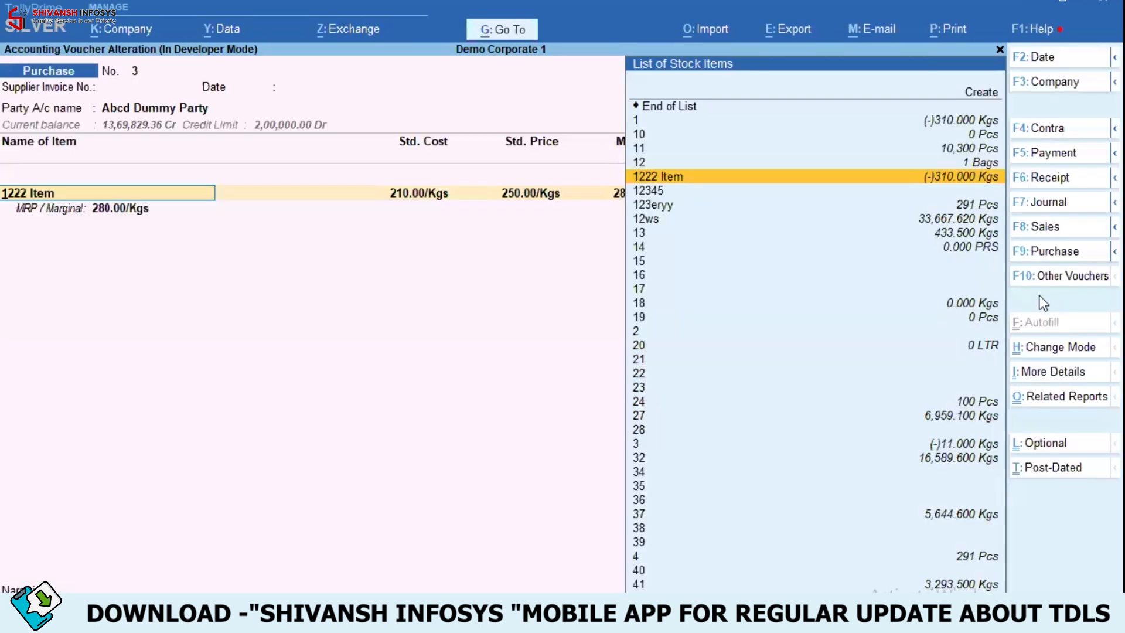
key("Escape")
key("y")
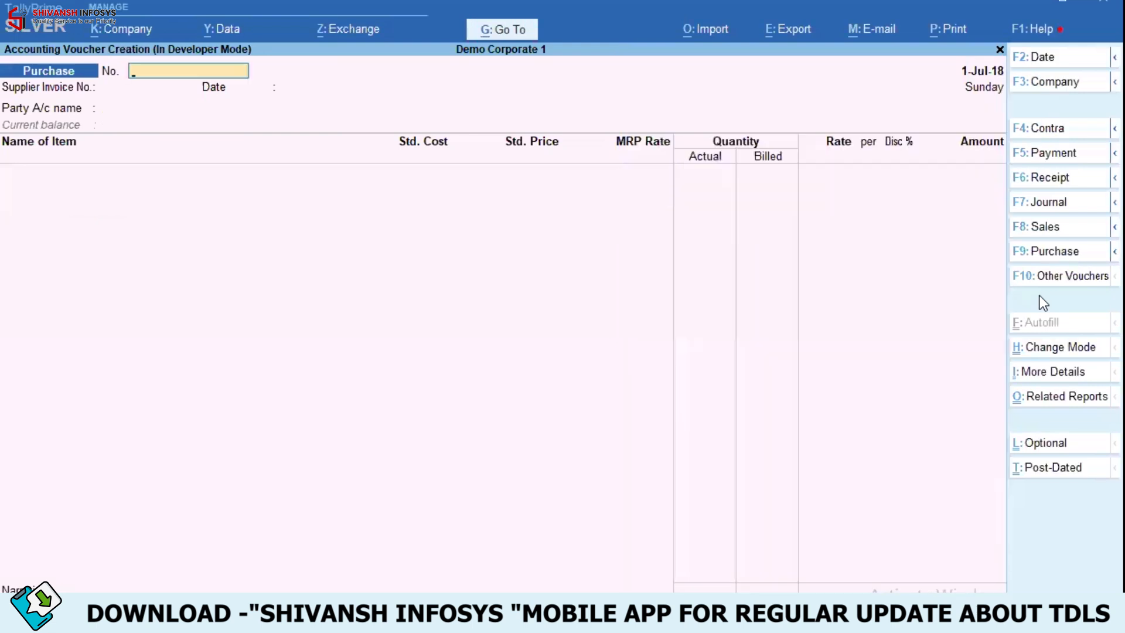